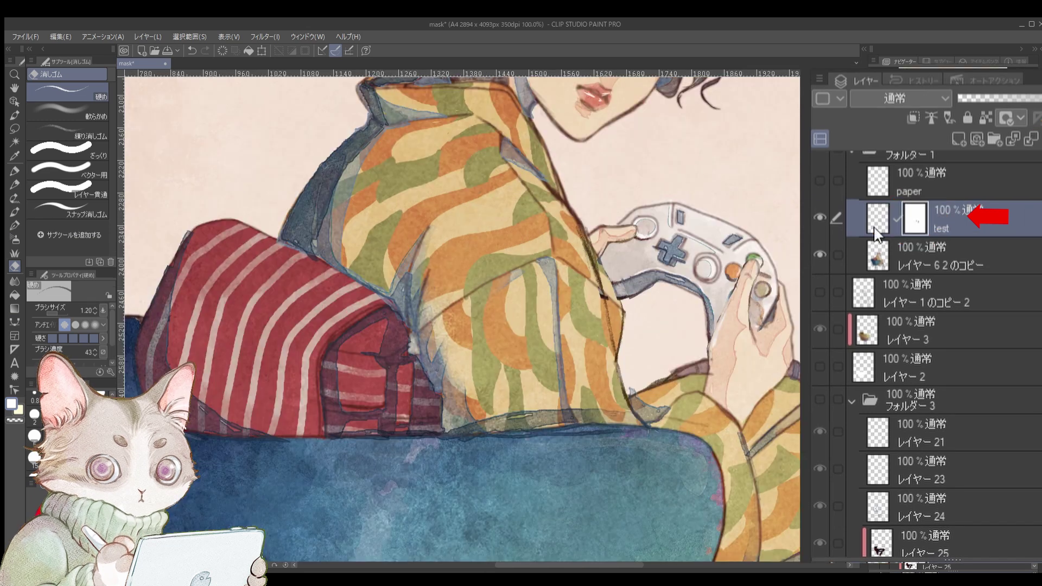
mouse_move(700, 222)
mouse_down()
mouse_move(652, 260)
mouse_move(722, 359)
mouse_move(649, 302)
mouse_up()
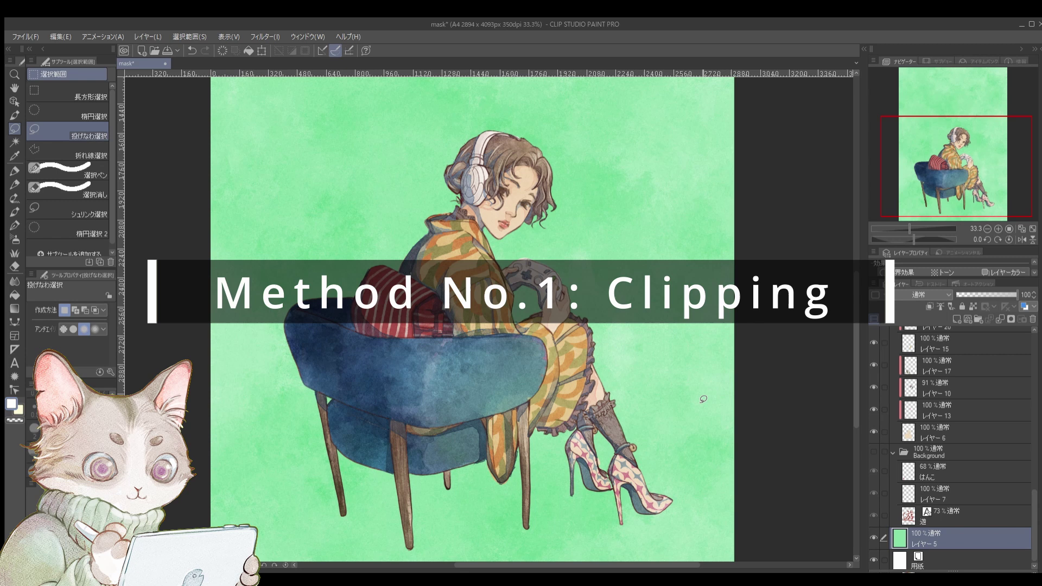
Find the chair's layers in the stack and hide its blue colour layer, レイヤー 16
drag(1033, 501, 1034, 481)
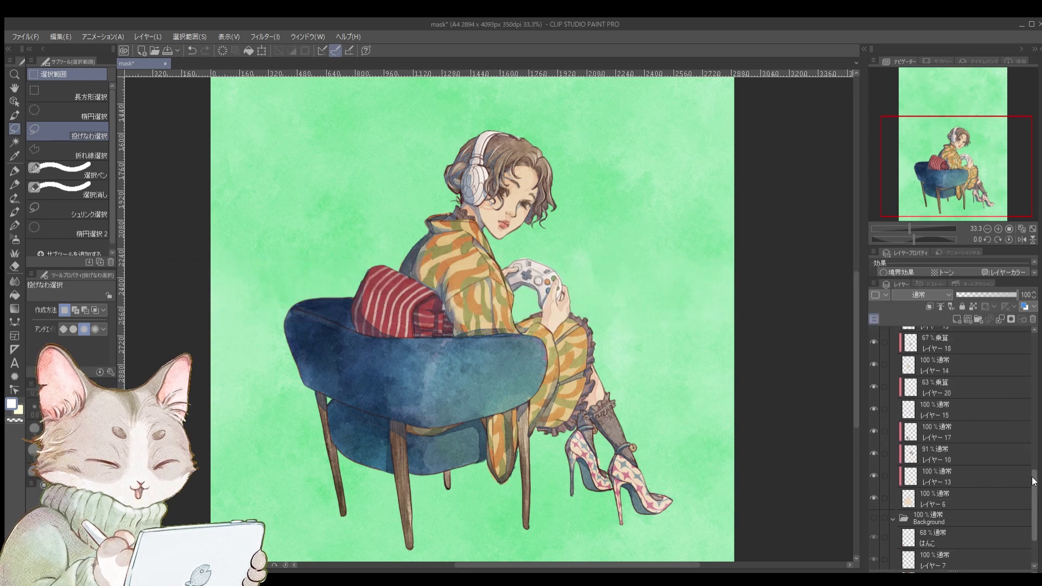
scroll(1033, 481, up, 2)
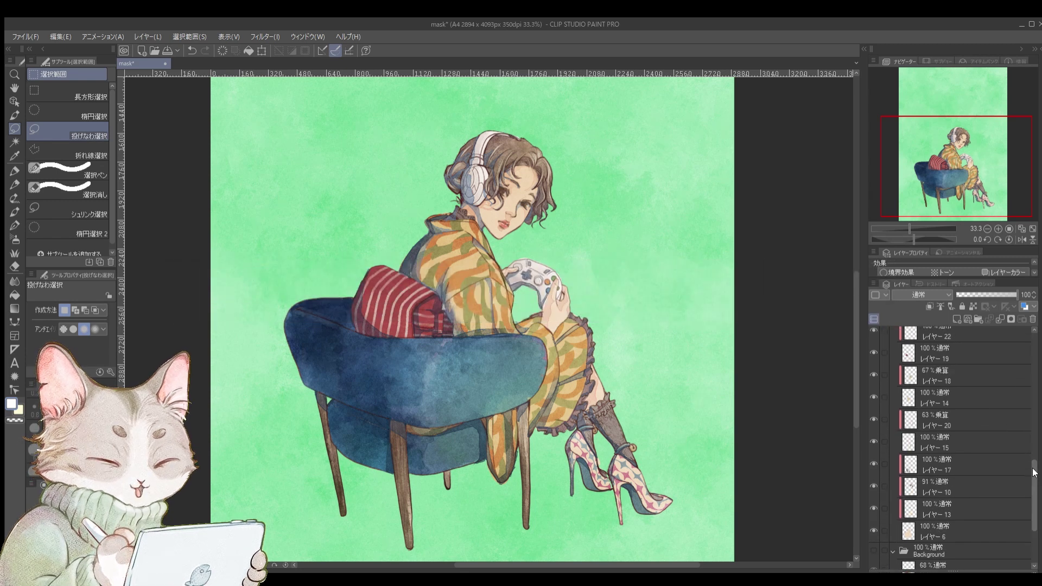
click(874, 509)
click(874, 509)
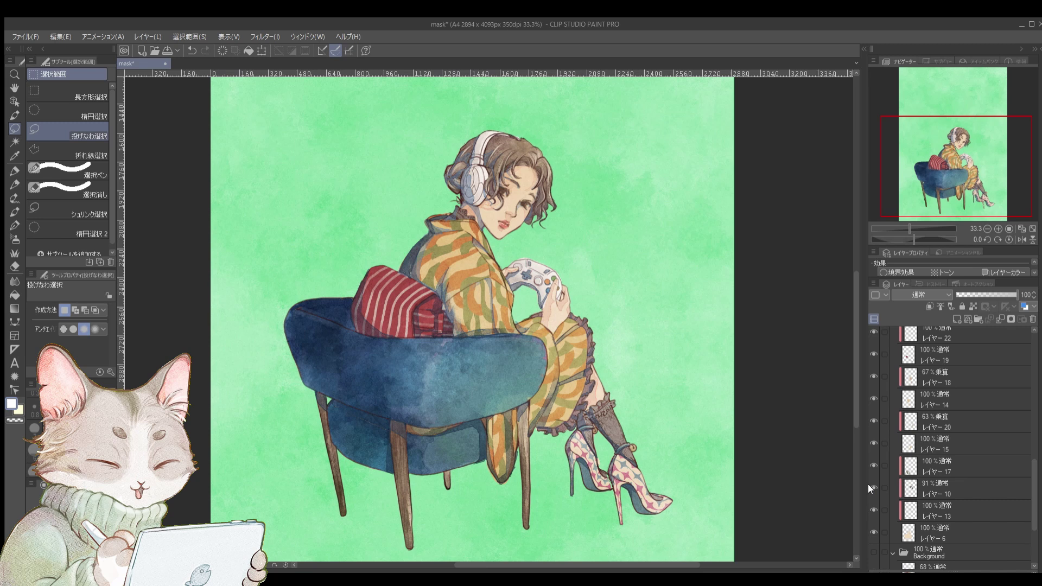
scroll(1031, 457, up, 3)
scroll(1031, 458, up, 7)
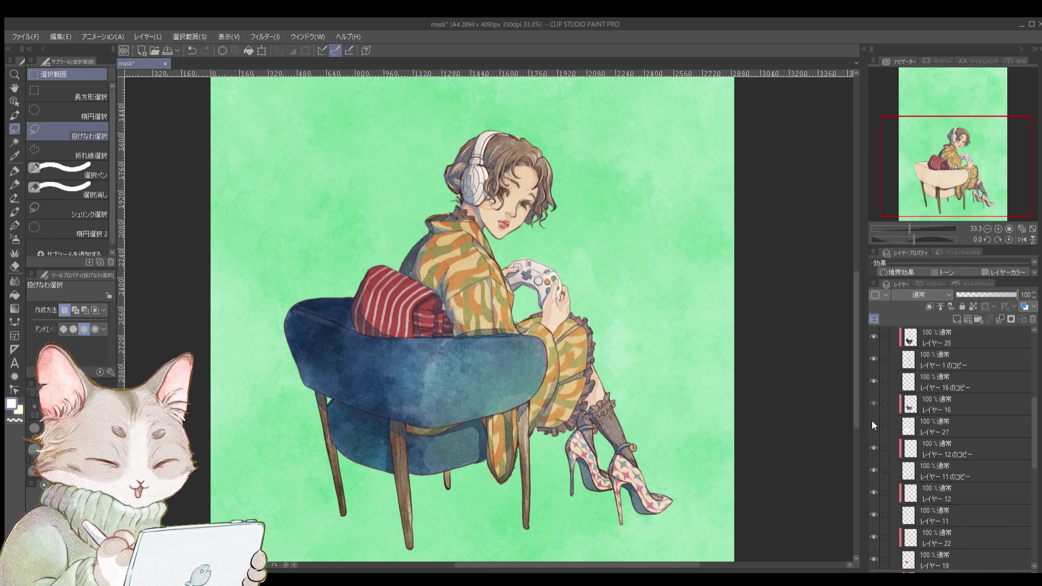
click(871, 421)
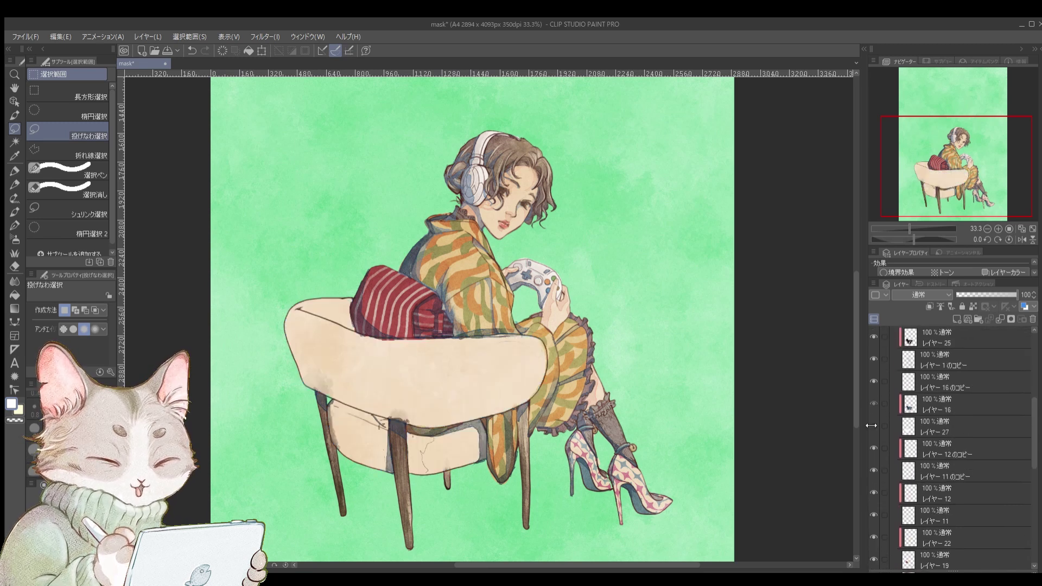
click(870, 421)
click(870, 404)
Toggle the visibility of the chair's white base layer, レイヤー 27, and leave it shown
click(871, 423)
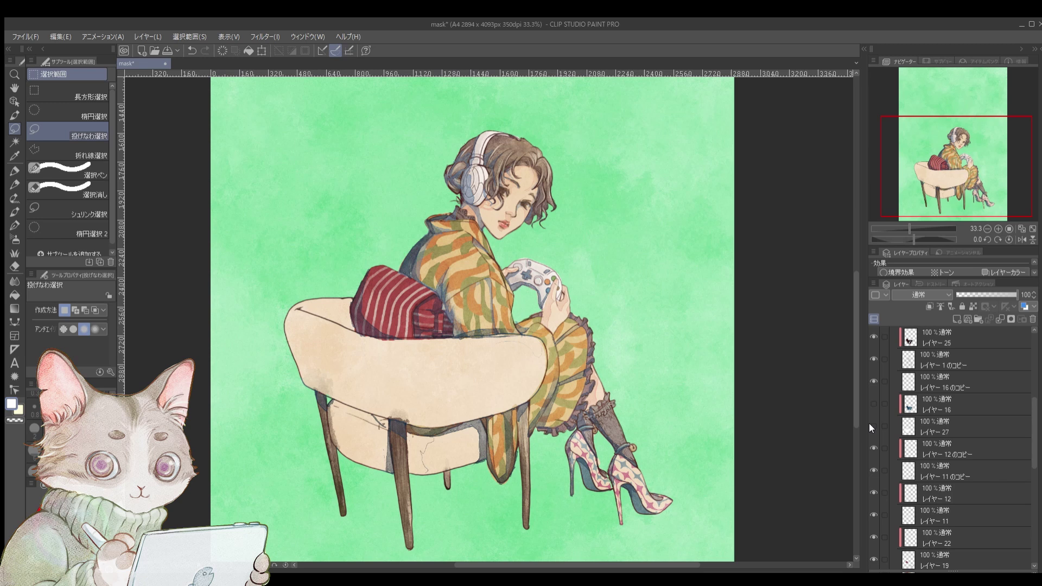
click(871, 423)
click(869, 421)
click(870, 421)
click(870, 421)
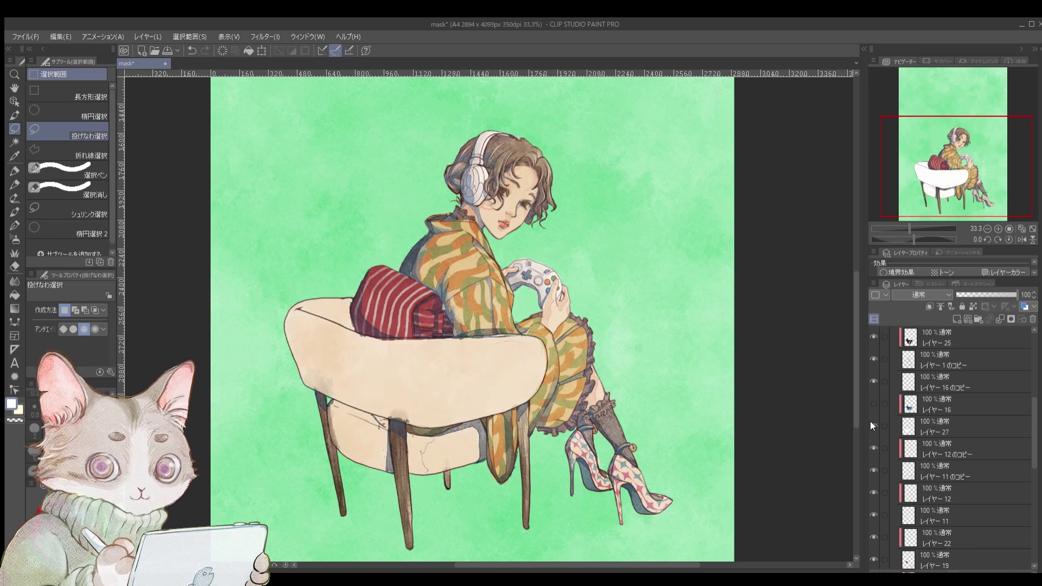
click(870, 421)
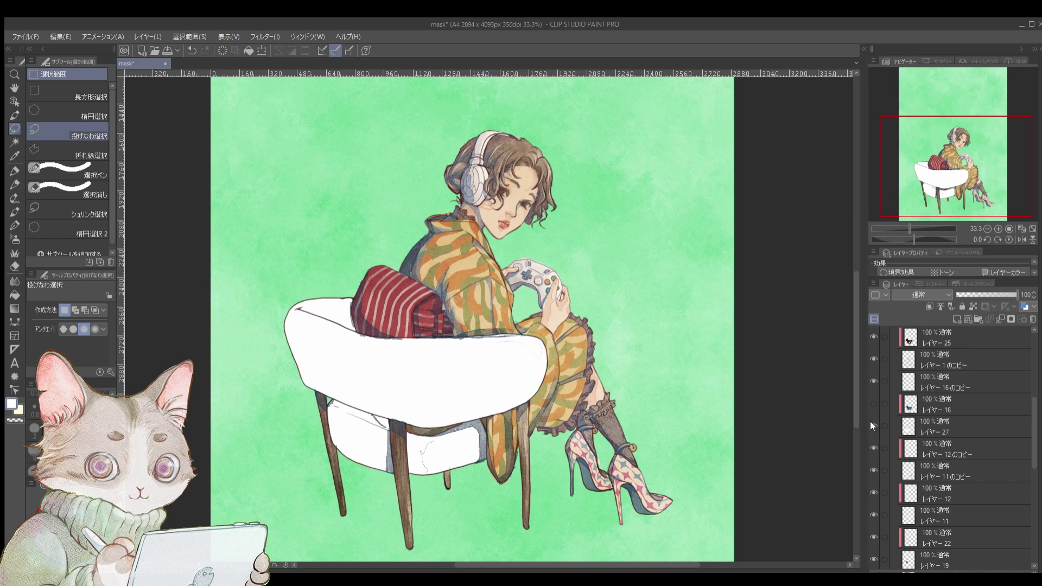
Add a new layer clipped to the chair base レイヤー 27 and switch to the ミリペン marker
click(913, 419)
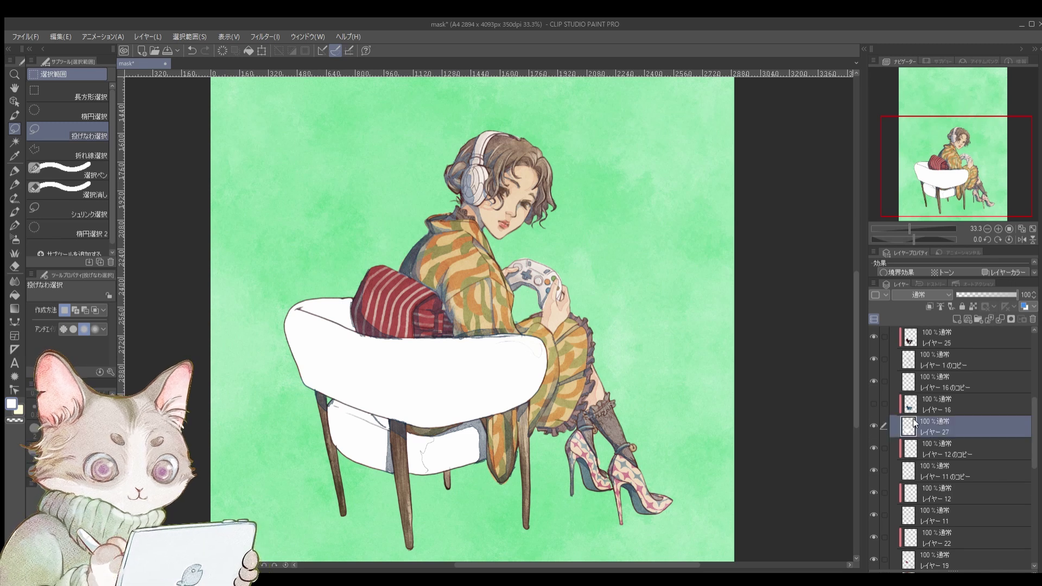
click(956, 317)
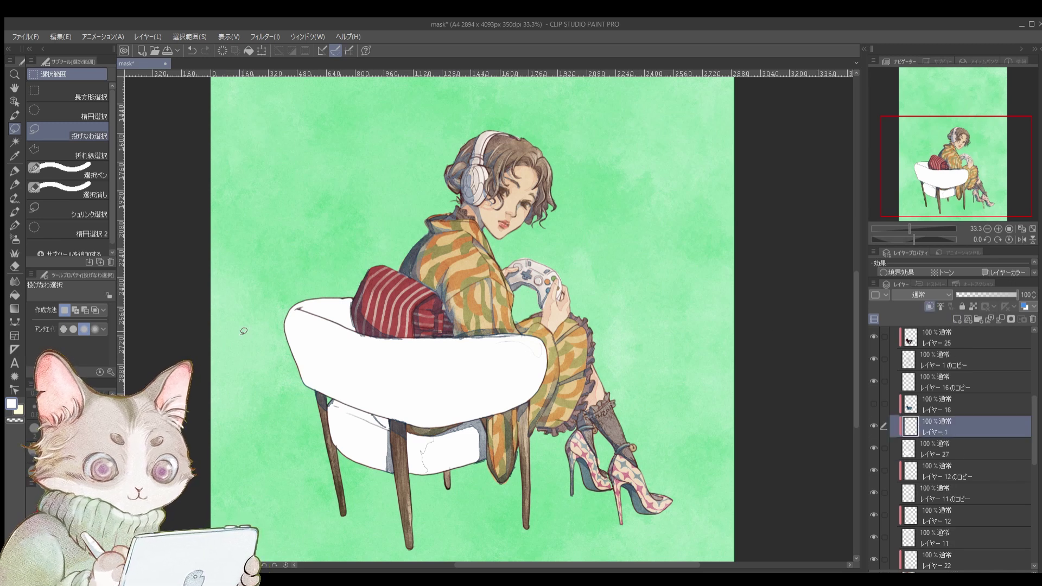
key(p)
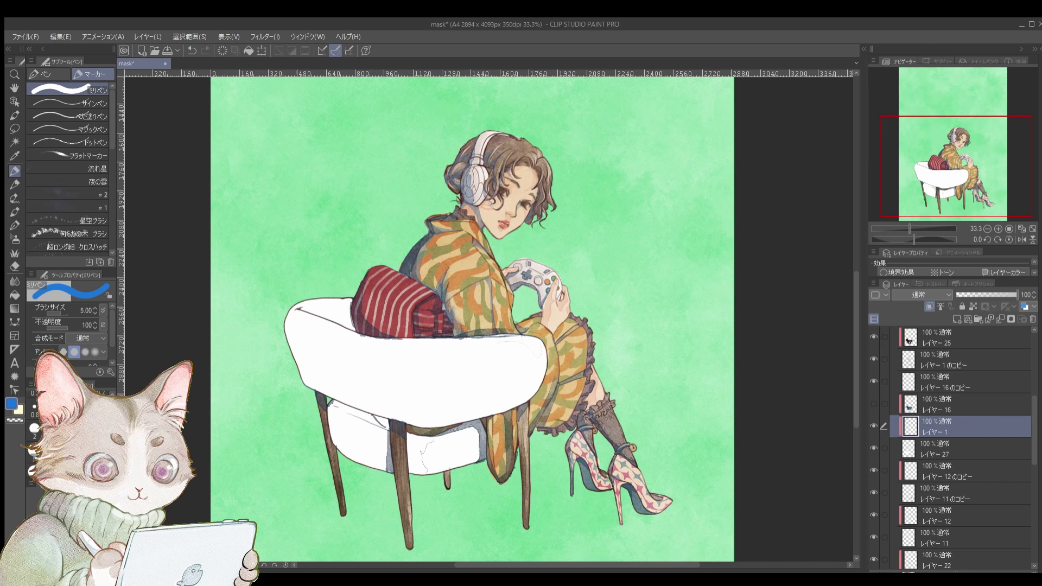
Paint rough bright green strokes across the chair's backrest and seat on the clipped layer
drag(340, 250, 278, 353)
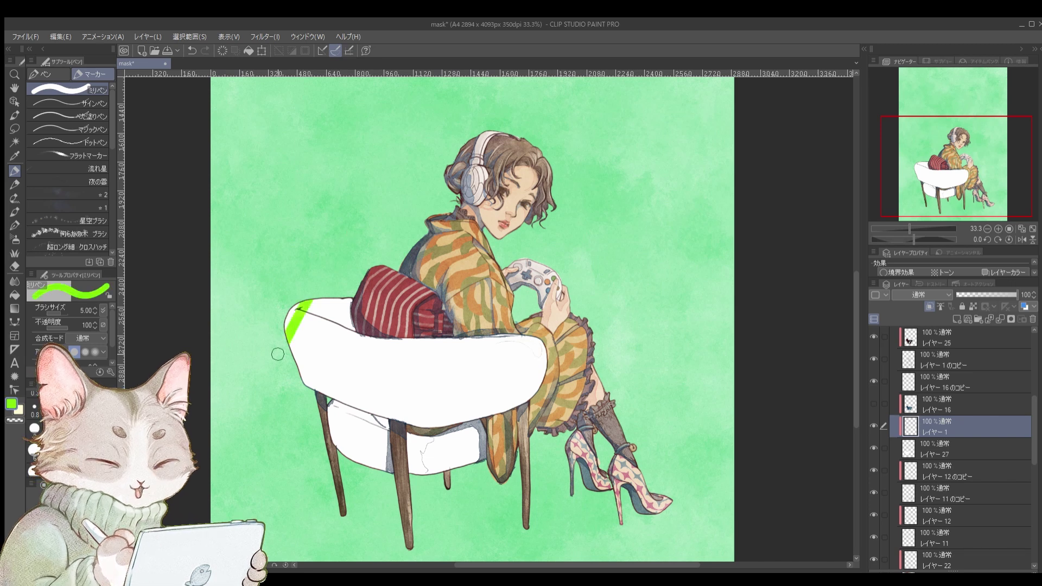
mouse_move(324, 298)
mouse_down()
mouse_move(278, 363)
mouse_move(293, 350)
mouse_move(298, 358)
mouse_up()
drag(380, 326, 304, 375)
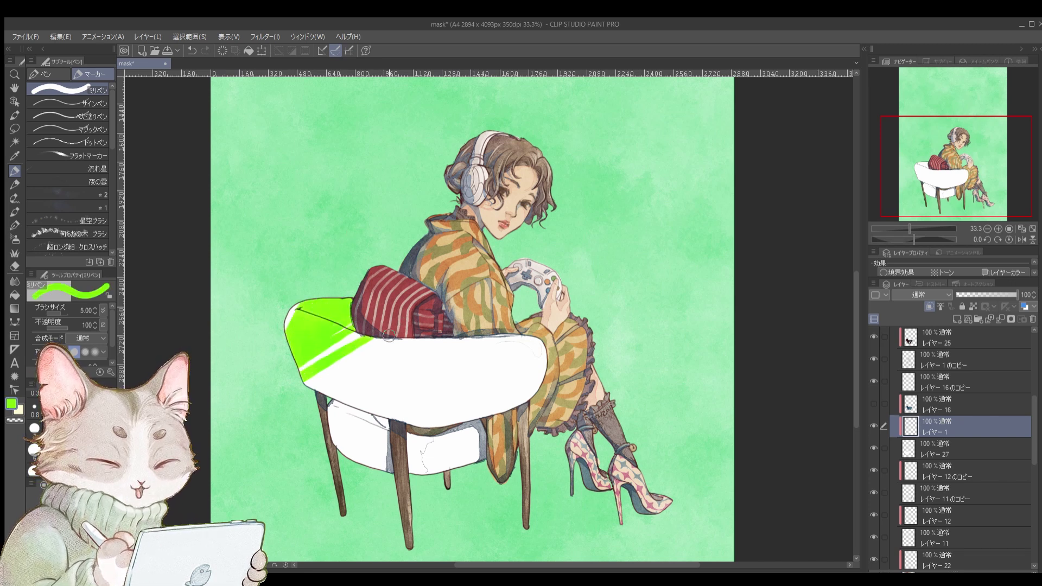
drag(428, 339, 315, 385)
drag(488, 339, 331, 402)
drag(542, 353, 336, 451)
drag(537, 380, 359, 464)
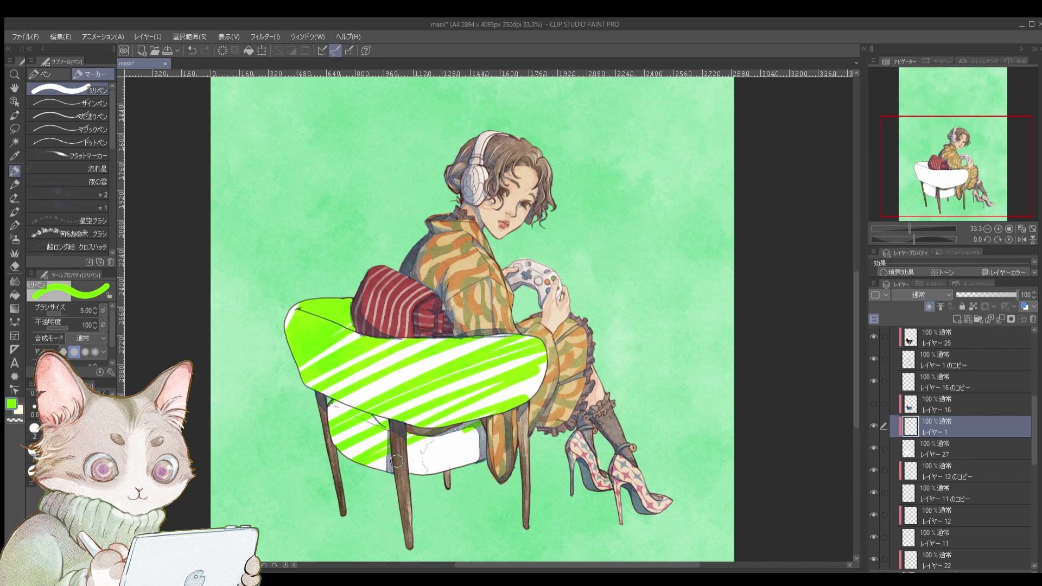
drag(485, 431, 380, 472)
drag(456, 464, 354, 529)
drag(472, 437, 434, 454)
drag(467, 415, 340, 455)
drag(488, 362, 350, 413)
drag(532, 339, 328, 409)
drag(546, 354, 287, 445)
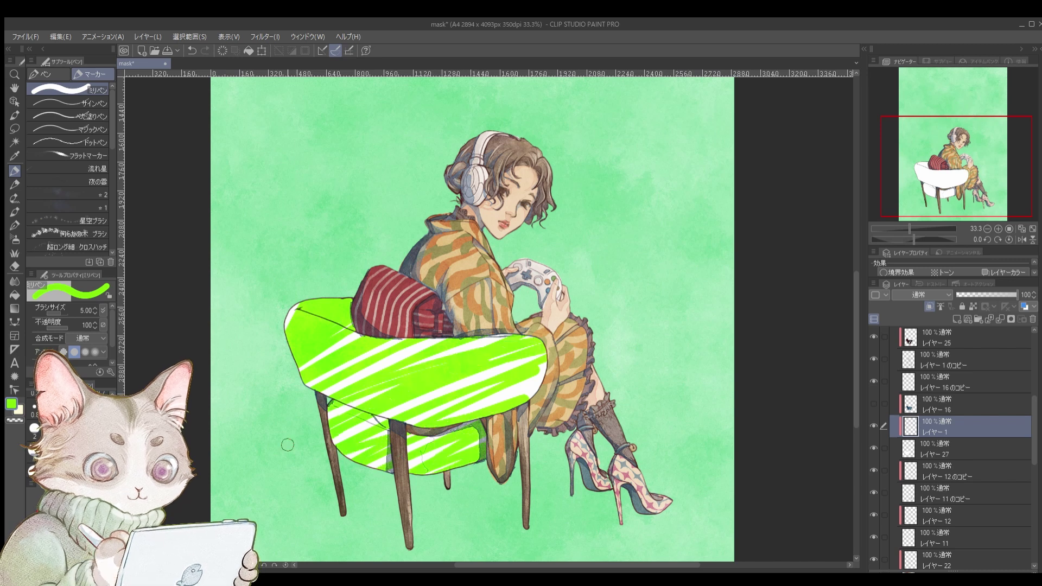
drag(449, 393, 350, 429)
drag(545, 369, 429, 415)
drag(558, 353, 418, 420)
drag(521, 352, 342, 412)
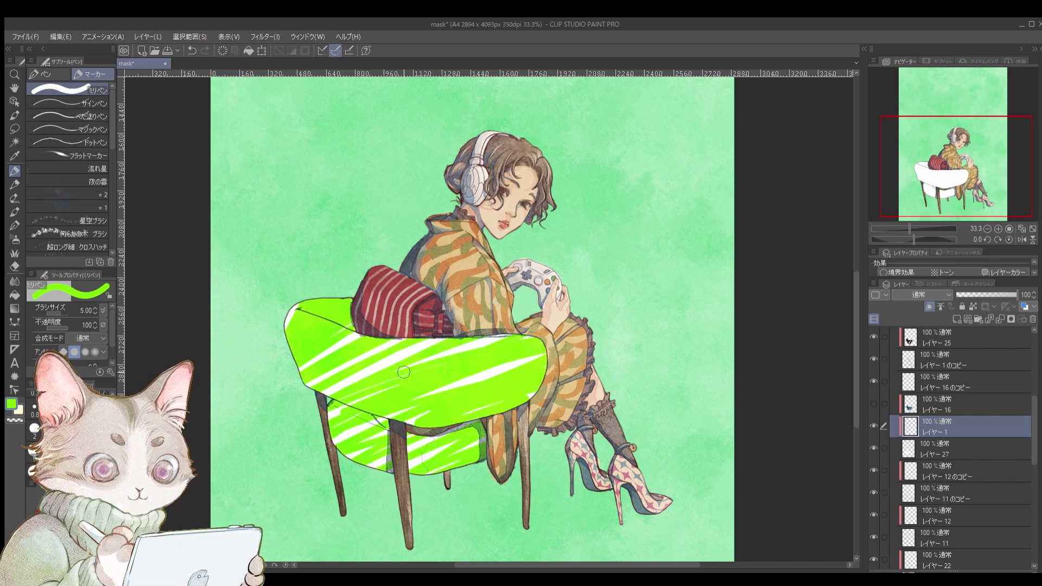
mouse_move(505, 336)
mouse_down()
mouse_move(271, 386)
mouse_move(400, 326)
mouse_move(240, 358)
mouse_move(345, 299)
mouse_move(283, 306)
mouse_up()
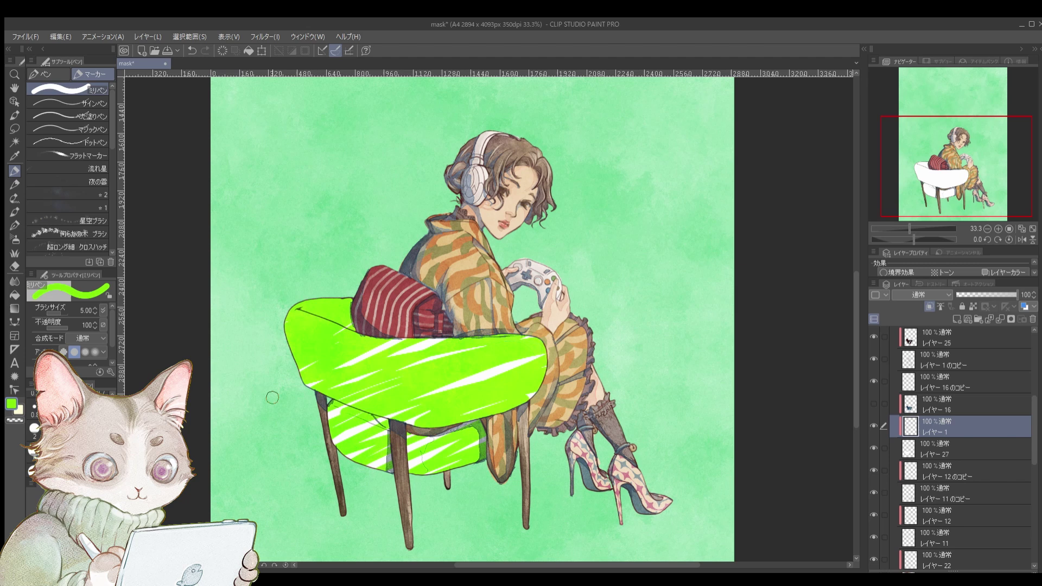
drag(272, 398, 519, 335)
mouse_move(519, 334)
mouse_down()
mouse_move(296, 429)
mouse_move(328, 458)
mouse_move(375, 465)
mouse_move(385, 479)
mouse_up()
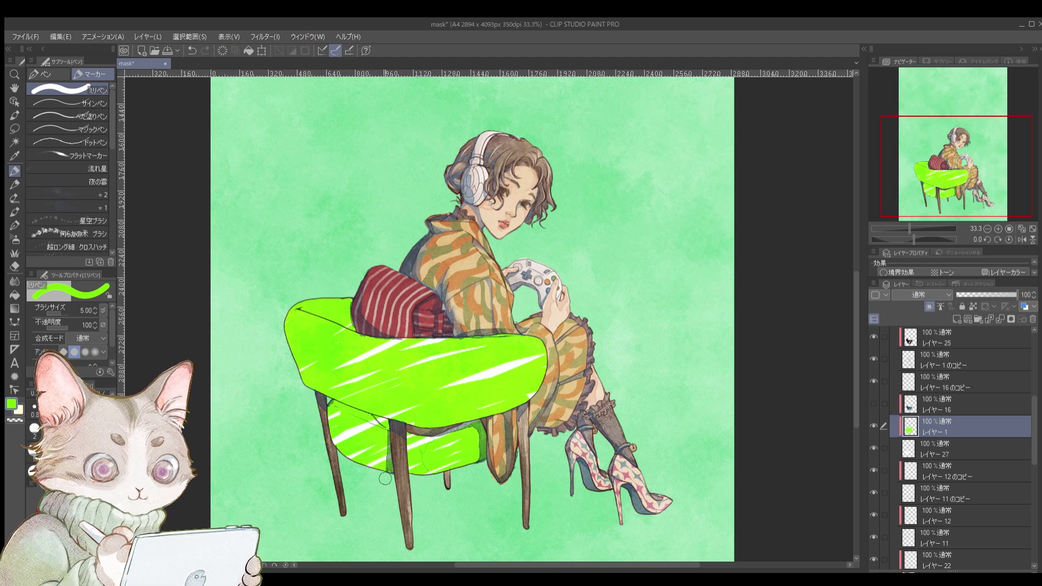
Clear the green paint from the clipped layer and undo the clearing
key(Delete)
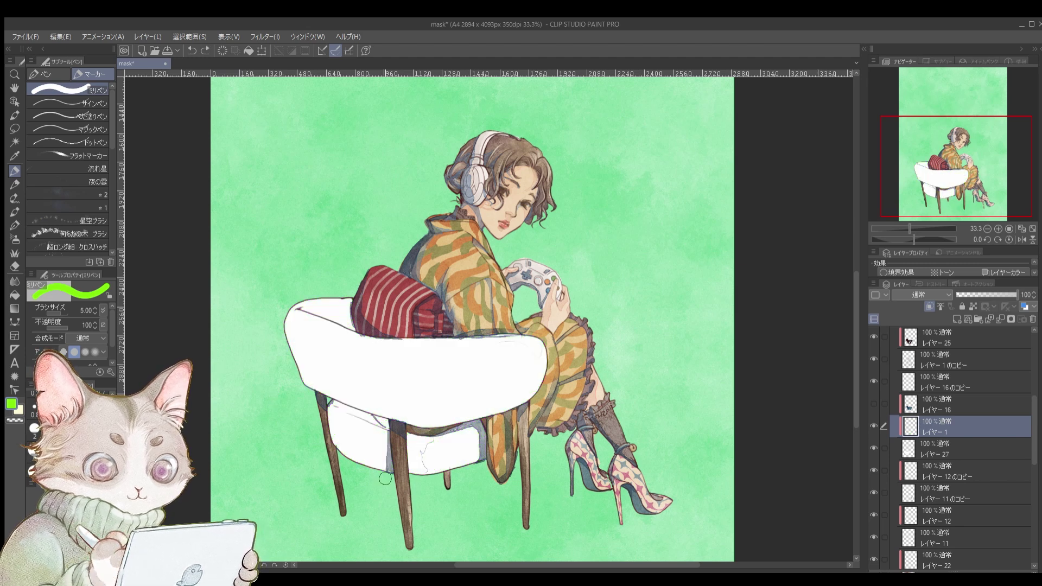
key(ctrl+z)
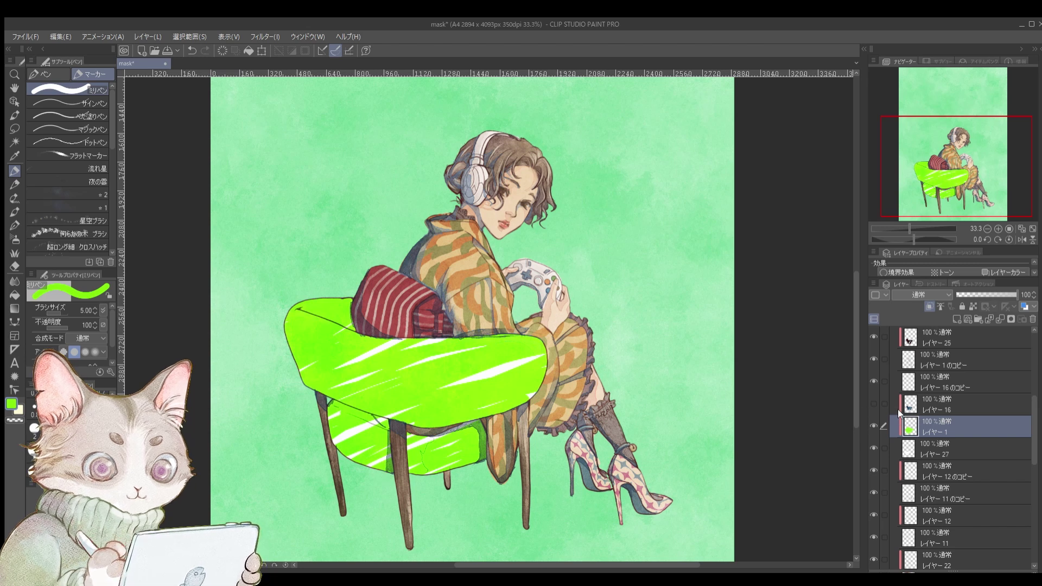
Release the green レイヤー 1 from clipping, and move it above レイヤー 16 and back to just above レイヤー 27
key(ctrl+z)
key(ctrl+z)
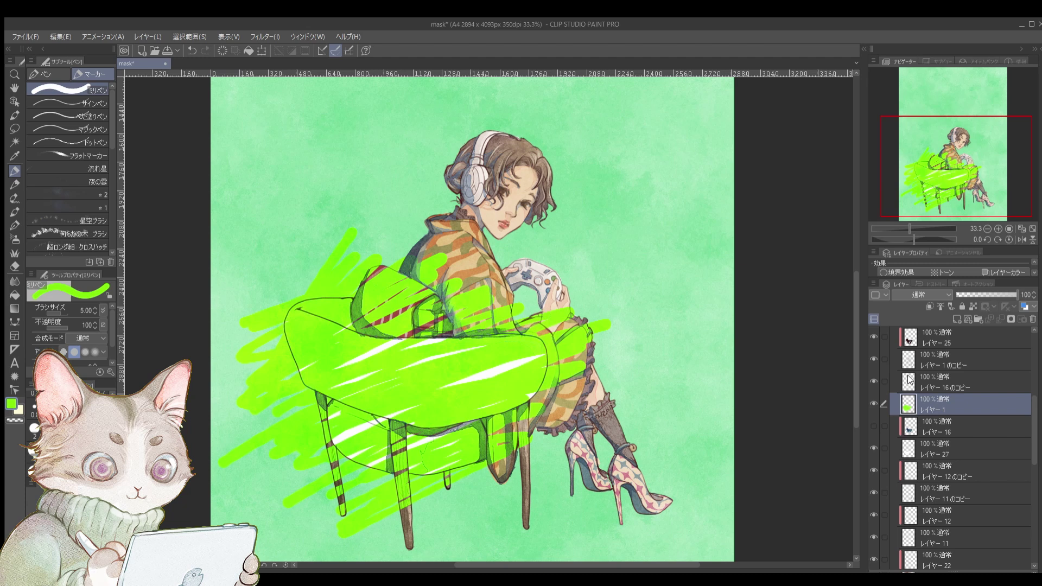
key(ctrl+z)
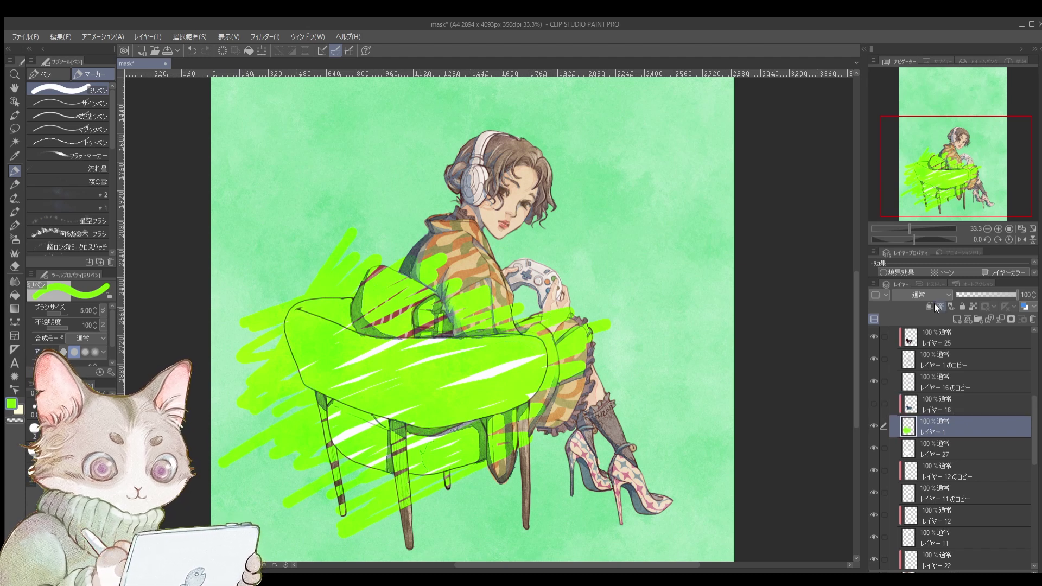
Clip the green レイヤー 1 back onto the base レイヤー 27 and delete that green layer
click(895, 448)
click(874, 448)
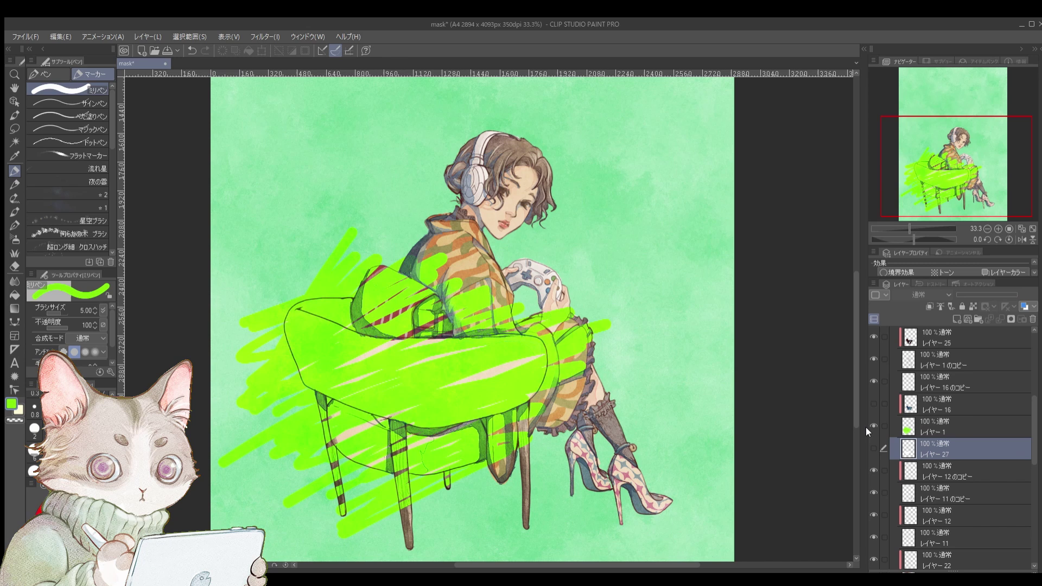
click(873, 448)
click(912, 426)
click(928, 306)
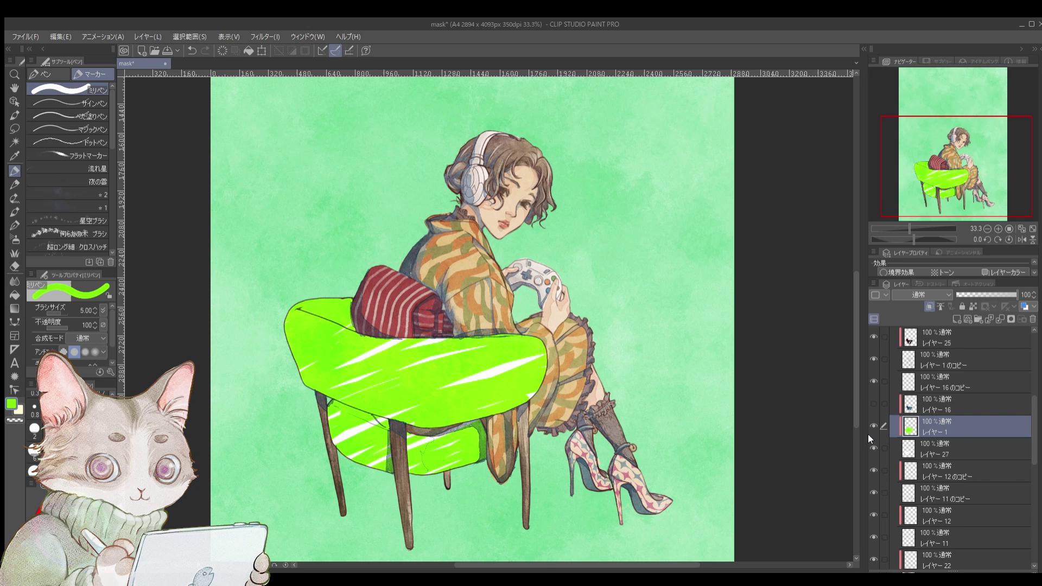
click(948, 315)
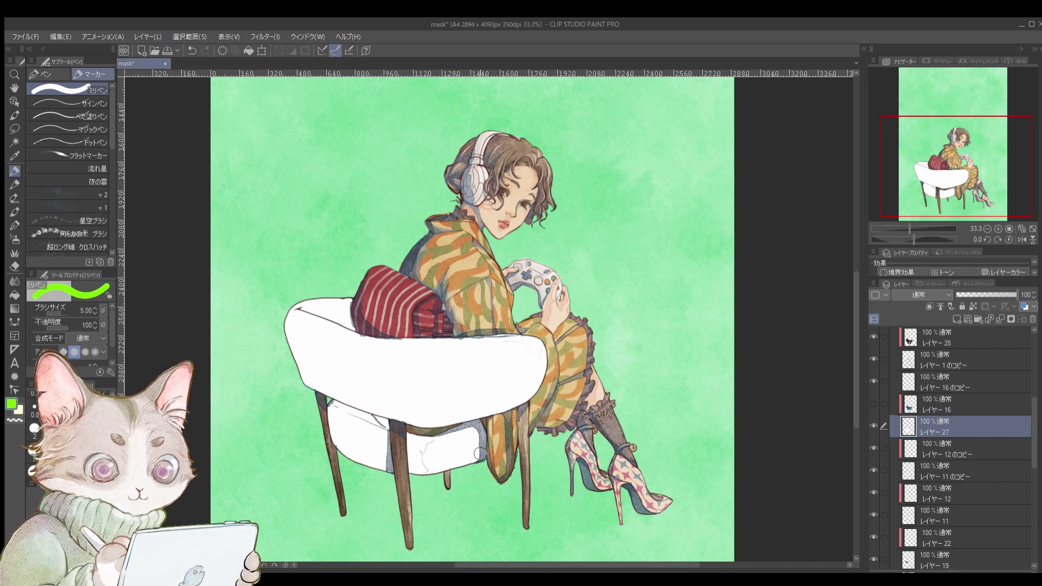
Hide the figure's colour layers レイヤー 11 のコピー, レイヤー 11, レイヤー 19, レイヤー 14, レイヤー 15 and レイヤー 6
scroll(868, 416, down, 2)
click(872, 413)
click(872, 458)
click(871, 498)
click(874, 547)
scroll(873, 543, down, 4)
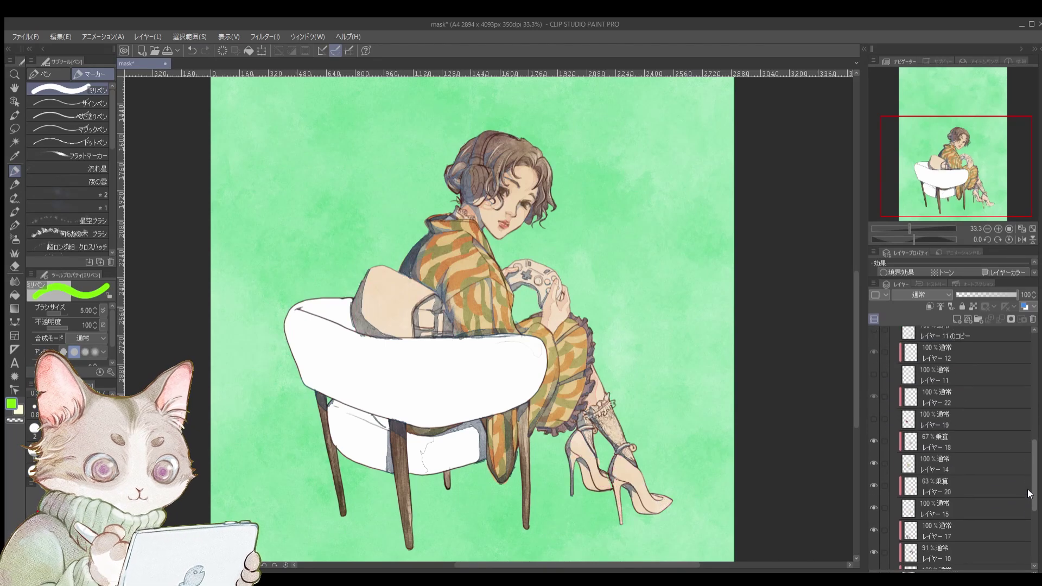
click(873, 488)
click(1023, 491)
scroll(1024, 498, down, 2)
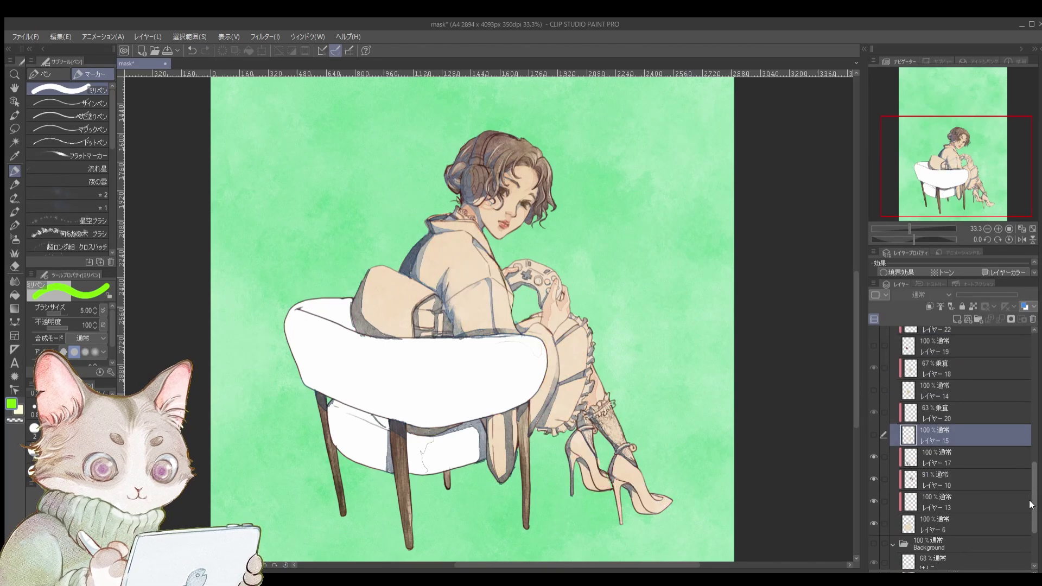
click(874, 532)
Hide the shading layers レイヤー 23 and レイヤー 24 and the facial colour layer レイヤー 16 のコピー, keeping the line art shown
drag(1032, 466, 1031, 370)
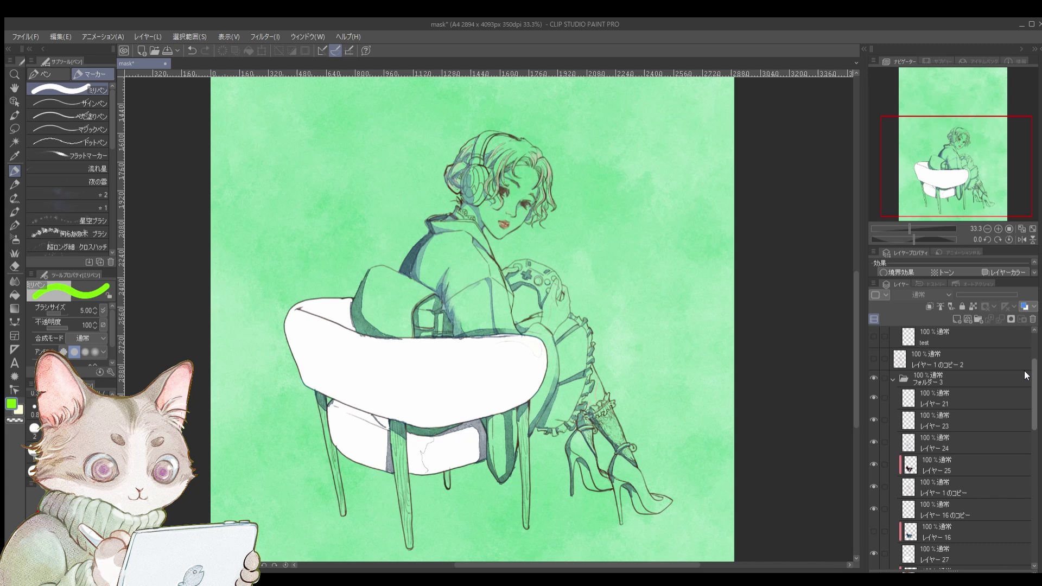
click(872, 420)
click(872, 442)
drag(1031, 410, 1023, 432)
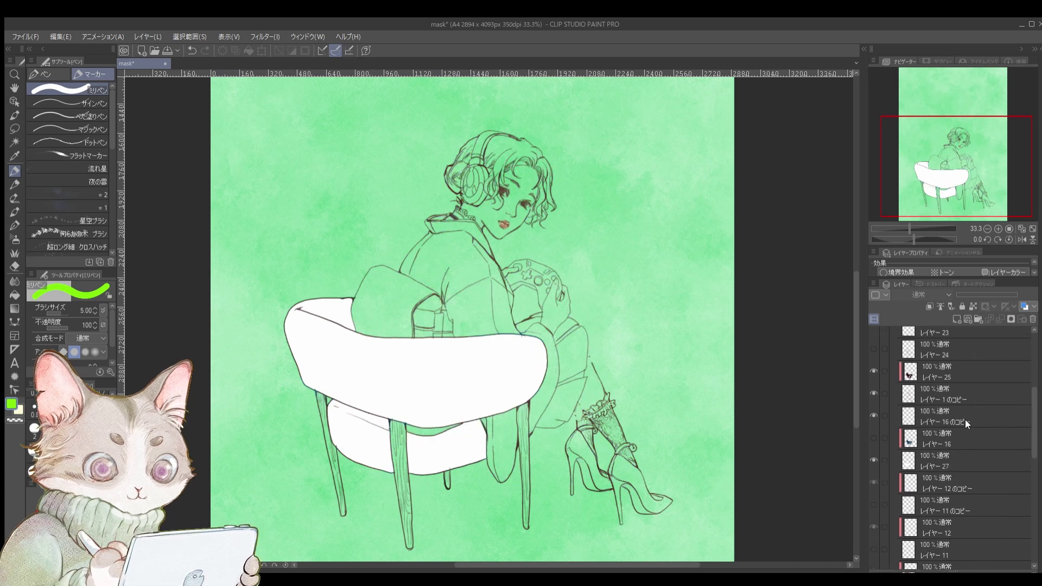
click(872, 390)
click(872, 389)
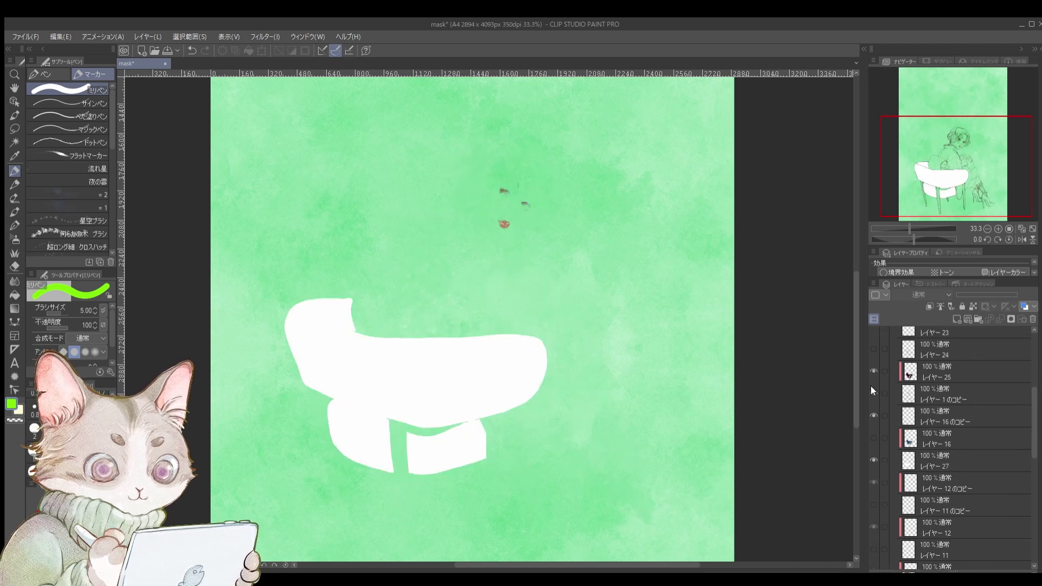
click(871, 414)
Switch the chair's base レイヤー 27 off and on to compare the line art with and without the white fill
click(873, 460)
click(873, 460)
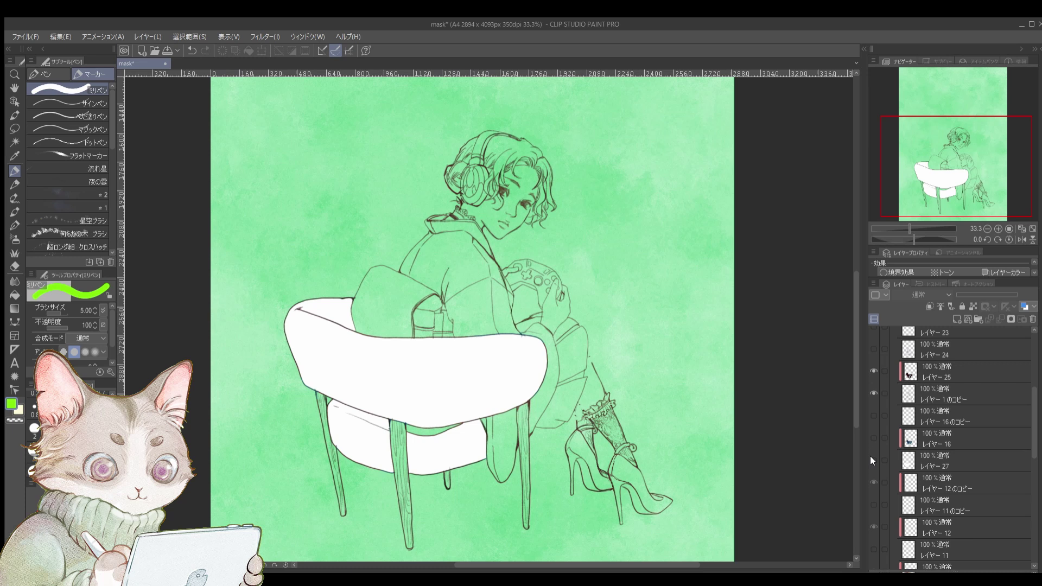
click(870, 460)
click(868, 460)
click(868, 457)
click(868, 457)
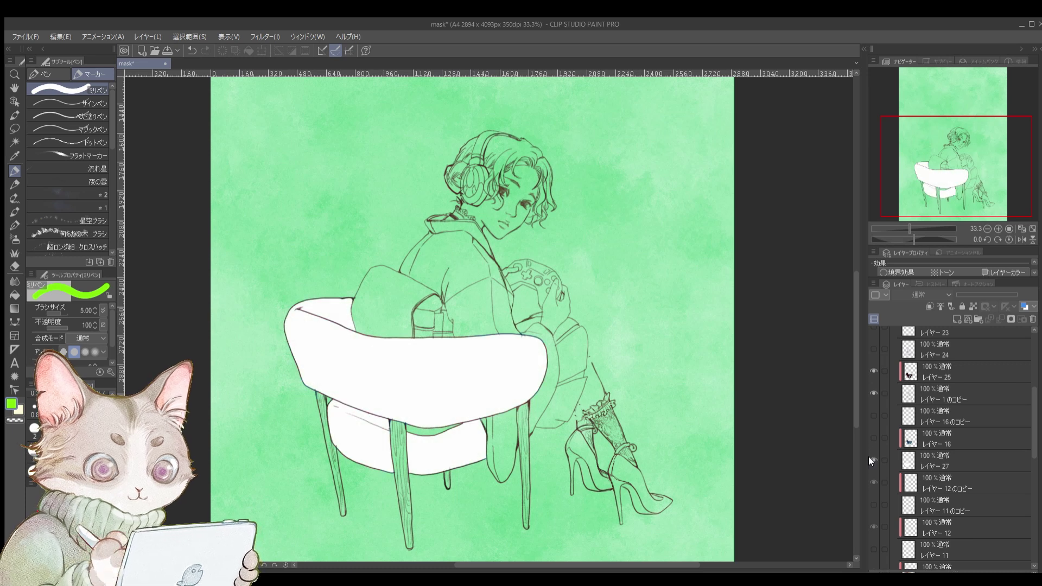
click(869, 456)
Create a new layer clipped to レイヤー 27 and switch to the realistic watercolour brush 質感残しなじませ
click(956, 319)
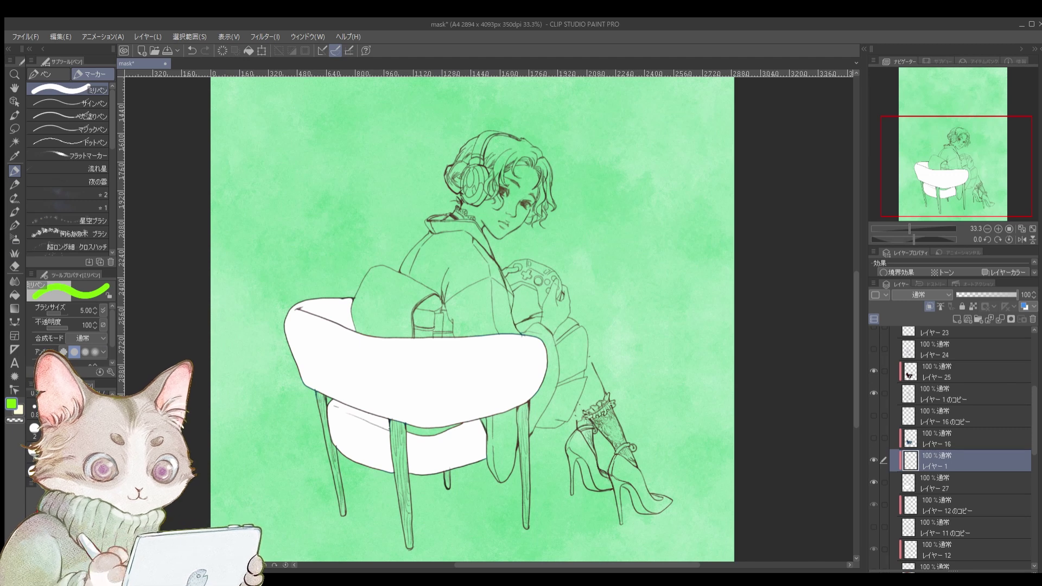
key(b)
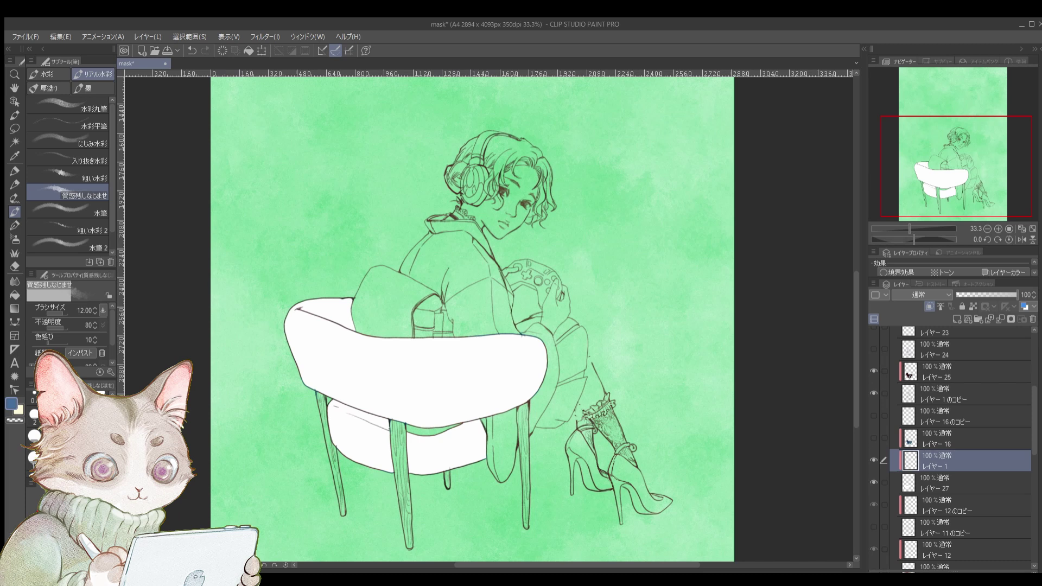
Set the 質感残しなじませ brush size to 30
key(bracketright)
key(bracketright)
key(bracketright)
key(bracketright)
key(bracketright)
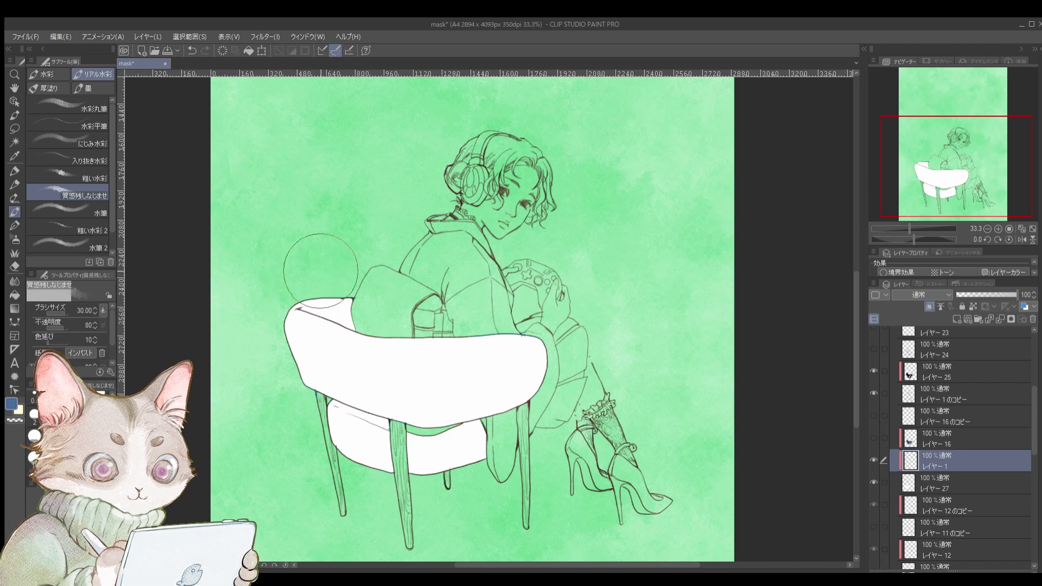
Paint the chair's backrest and seat in dark blue, teal-blue and purple with the 粗い水彩 brush at size 30
click(70, 177)
key(bracketright)
key(bracketright)
key(bracketright)
key(bracketright)
key(bracketright)
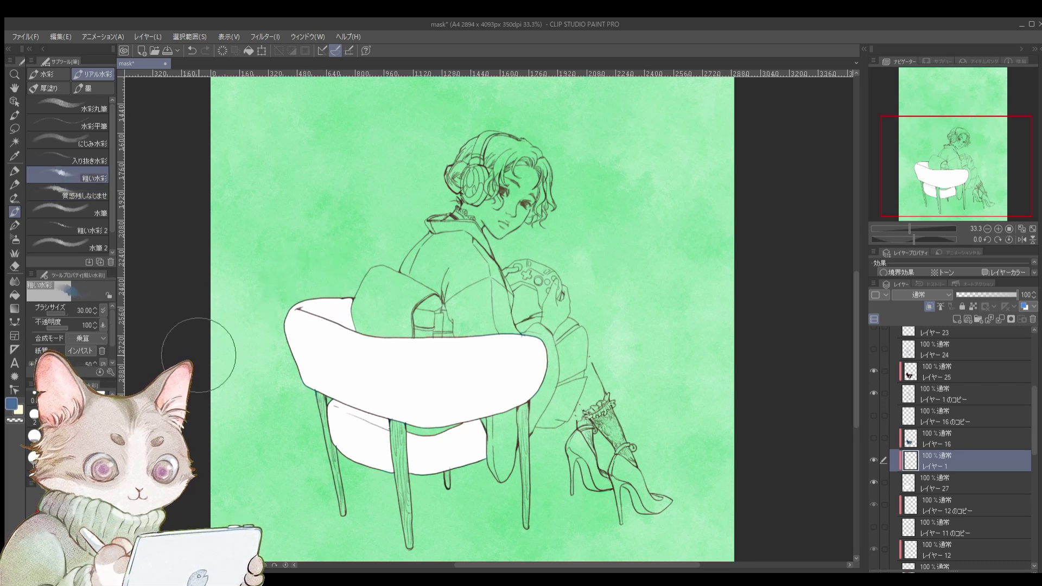
mouse_move(304, 298)
mouse_down()
mouse_move(339, 303)
mouse_move(302, 315)
mouse_move(306, 373)
mouse_move(346, 342)
mouse_move(376, 365)
mouse_move(352, 388)
mouse_move(339, 322)
mouse_move(388, 389)
mouse_move(346, 450)
mouse_move(354, 425)
mouse_move(324, 434)
mouse_move(392, 443)
mouse_move(413, 348)
mouse_move(429, 478)
mouse_up()
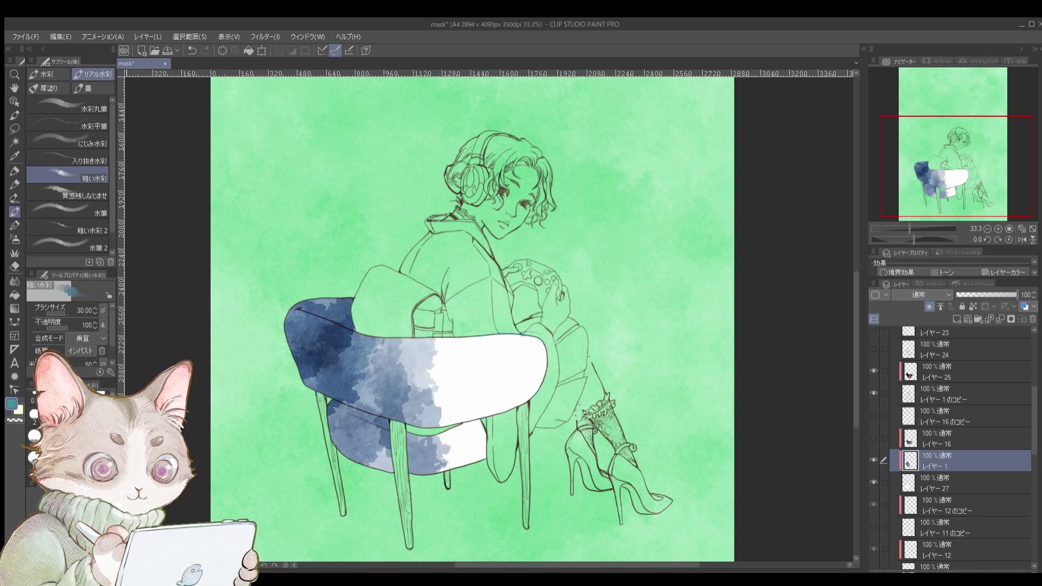
mouse_move(472, 347)
mouse_down()
mouse_move(519, 363)
mouse_move(478, 372)
mouse_move(495, 383)
mouse_move(490, 425)
mouse_move(456, 456)
mouse_up()
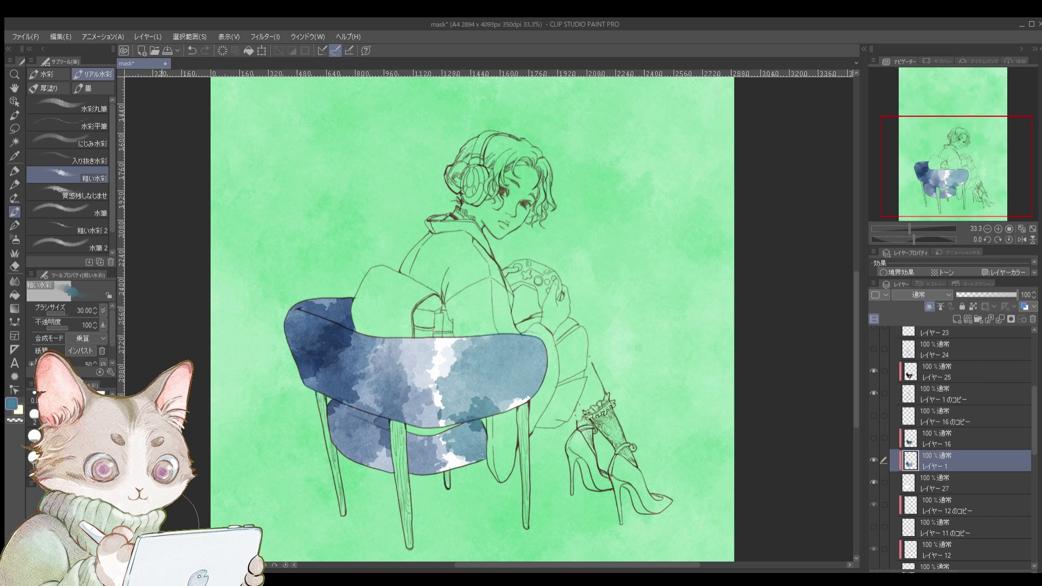
mouse_move(380, 369)
mouse_down()
mouse_move(424, 451)
mouse_move(455, 467)
mouse_move(382, 454)
mouse_move(445, 459)
mouse_move(437, 396)
mouse_up()
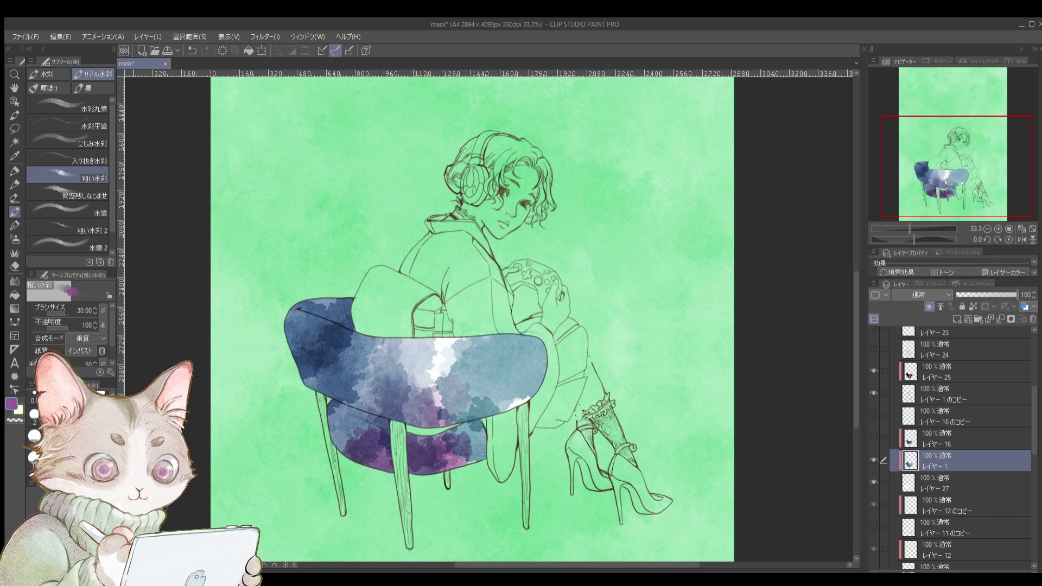
Cover the remaining pale areas of the chair with darker blue and blend the colours with the 質感残しなじませ brush
alt+click(316, 407)
mouse_move(429, 358)
mouse_down()
mouse_move(468, 353)
mouse_move(513, 368)
mouse_move(512, 392)
mouse_move(477, 367)
mouse_move(479, 349)
mouse_move(530, 361)
mouse_move(455, 409)
mouse_move(478, 452)
mouse_move(424, 466)
mouse_move(341, 423)
mouse_move(336, 328)
mouse_move(377, 351)
mouse_move(407, 393)
mouse_move(413, 376)
mouse_move(379, 388)
mouse_move(313, 364)
mouse_move(396, 453)
mouse_move(340, 429)
mouse_move(469, 445)
mouse_move(485, 403)
mouse_move(463, 397)
mouse_move(504, 386)
mouse_move(486, 346)
mouse_move(334, 324)
mouse_move(332, 302)
mouse_move(320, 372)
mouse_move(438, 440)
mouse_move(516, 393)
mouse_move(492, 397)
mouse_move(499, 450)
mouse_up()
click(81, 193)
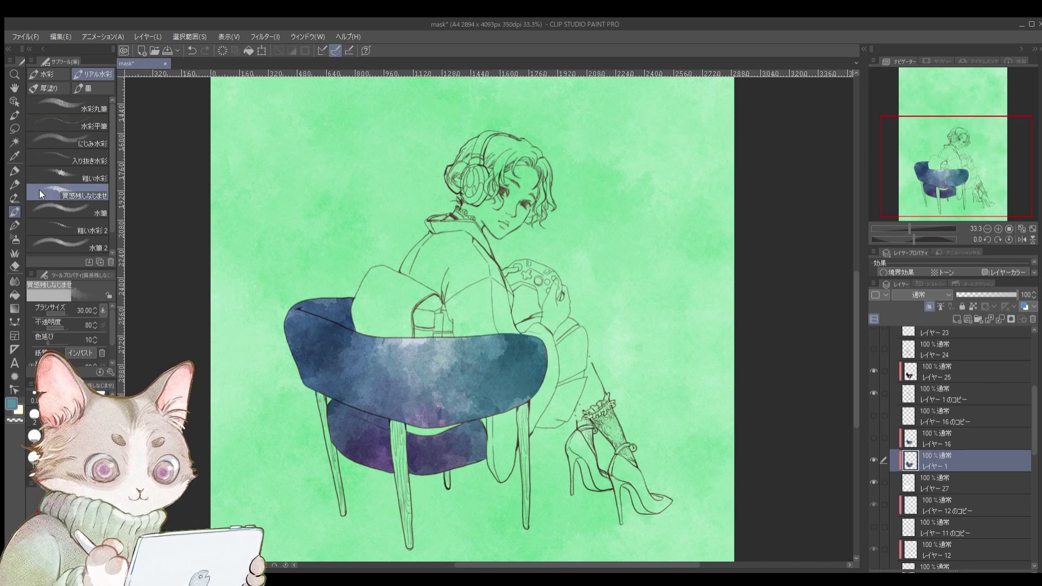
Shade the inner backrest and the seat with darker tones using the 粗い水彩 brush at size 25
click(65, 178)
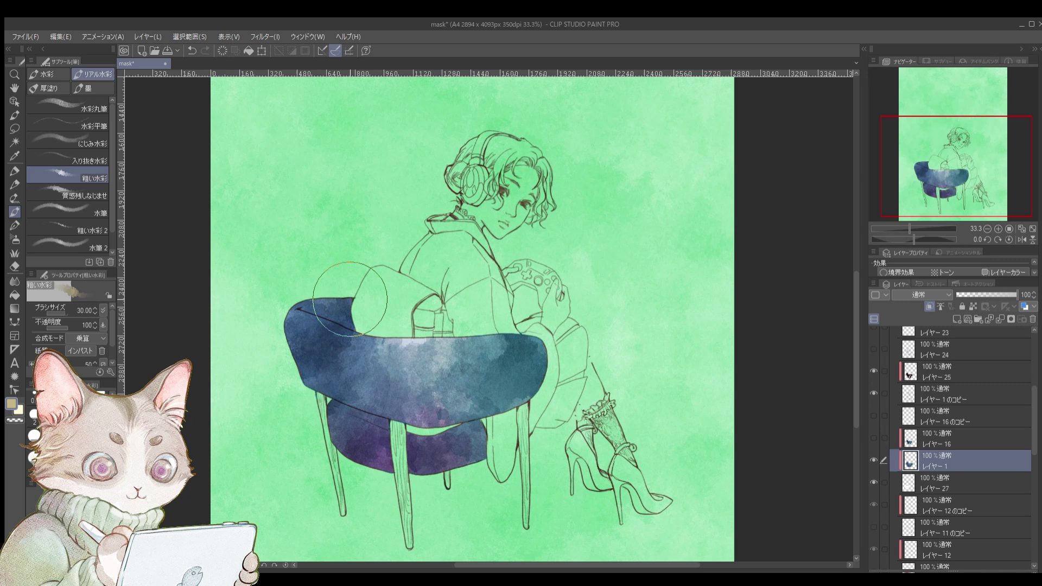
key(bracketleft)
key(bracketleft)
key(bracketleft)
key(bracketleft)
key(bracketleft)
mouse_move(369, 291)
mouse_down()
mouse_move(298, 297)
mouse_move(369, 328)
mouse_up()
drag(316, 416, 382, 423)
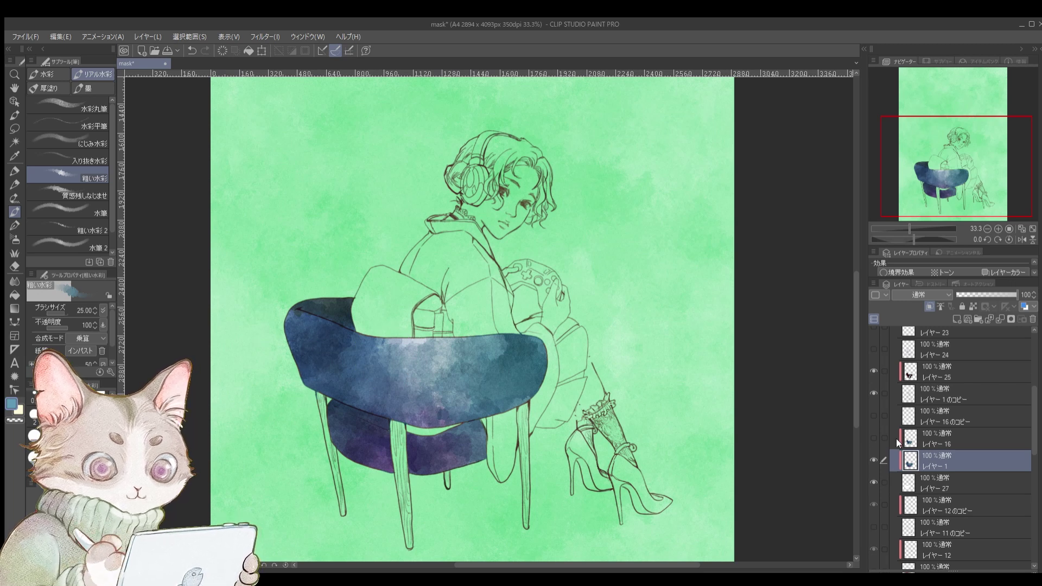
Switch the clipping of paint layer レイヤー 1 off and on to compare the unmasked and masked strokes
click(926, 307)
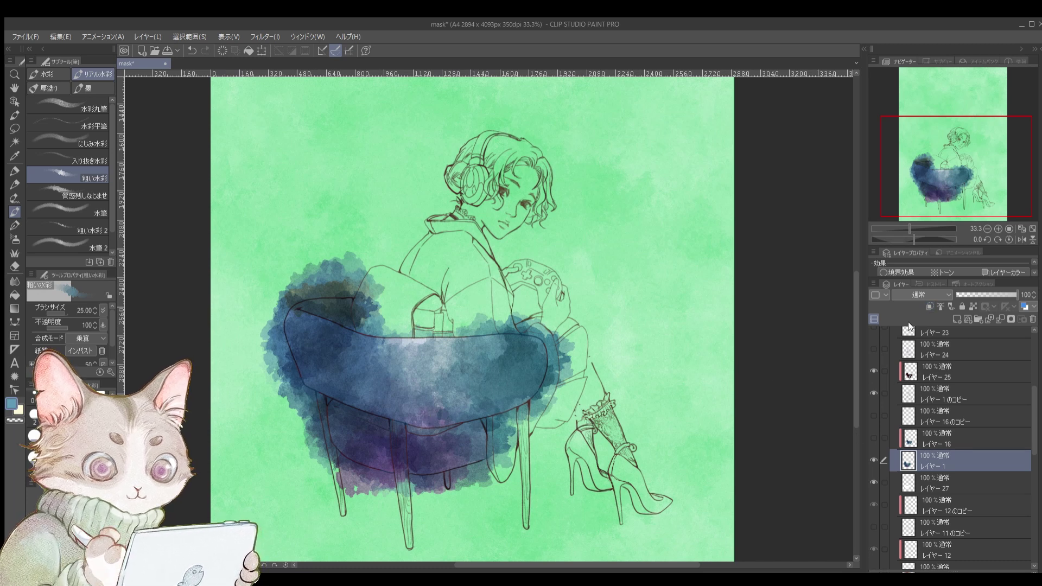
click(927, 307)
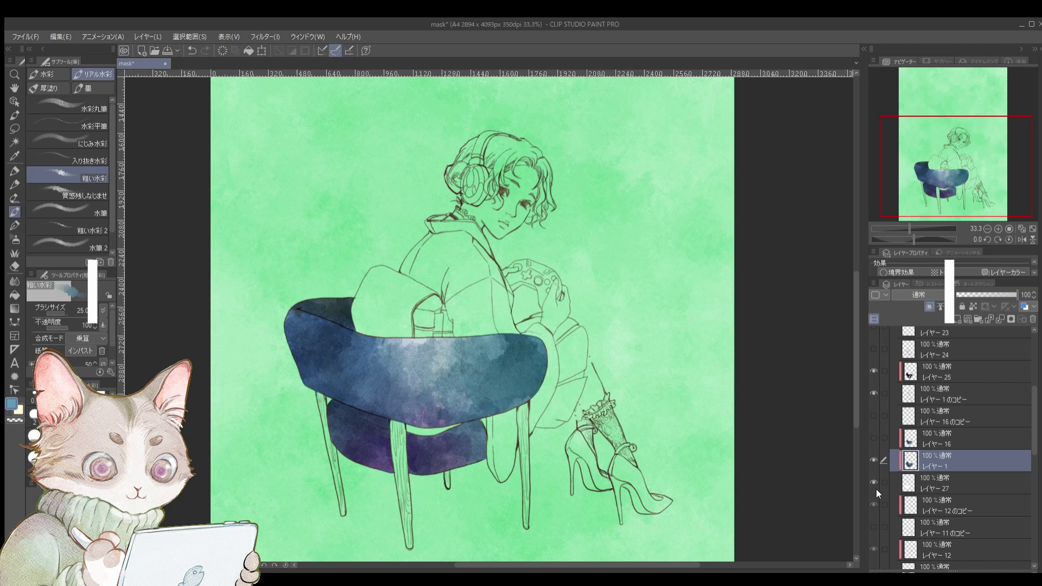
Hide フォルダー 3, show the line art layer レイヤー 1 のコピー 2 and make it the active layer
drag(1034, 412, 1033, 373)
click(872, 430)
click(873, 412)
click(899, 414)
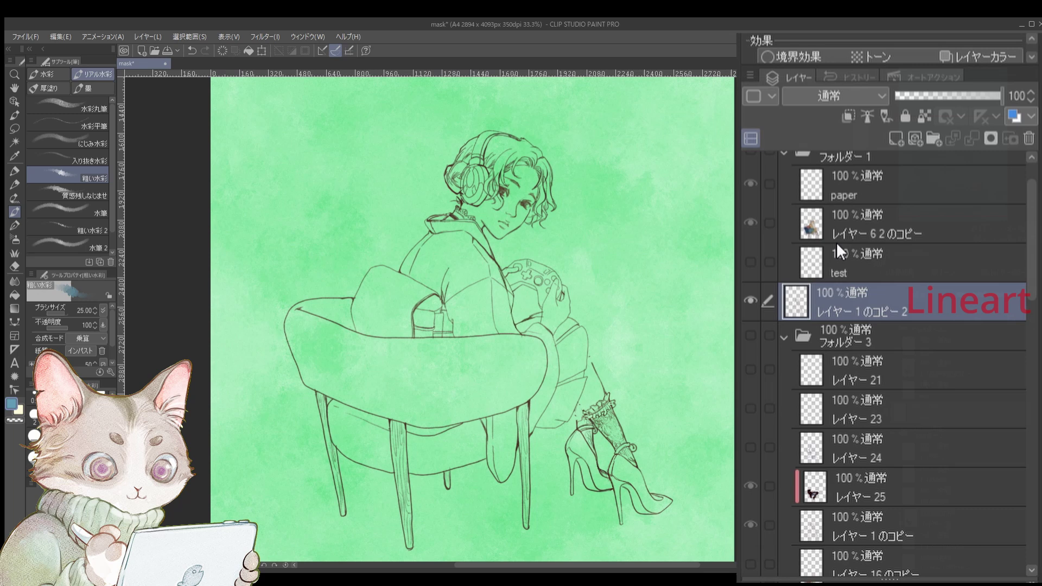
Select the chair's backrest and seat areas with the 編集レイヤーのみ参照選択 auto-select tool, adding each area to the selection
click(15, 142)
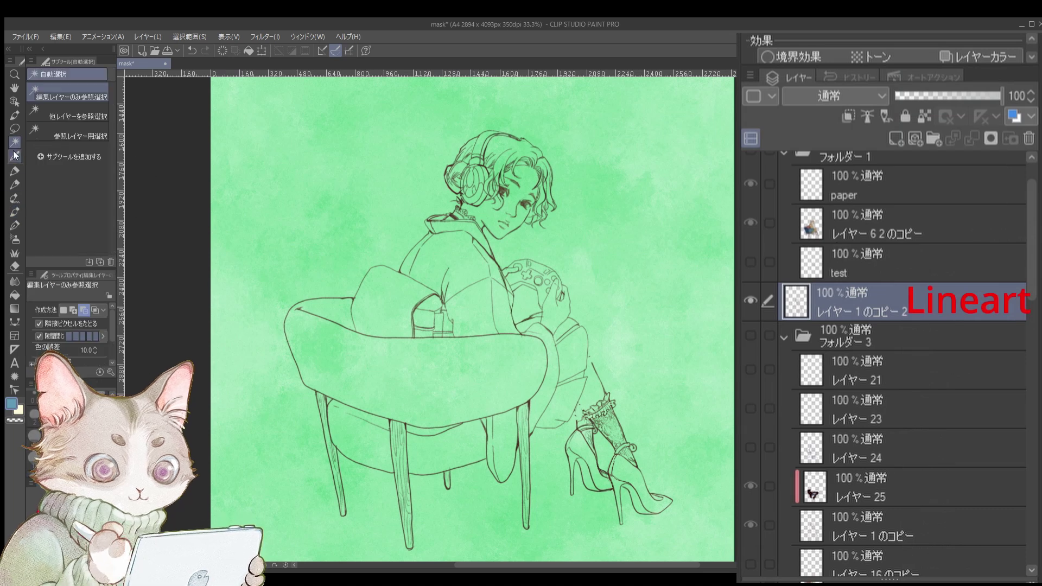
click(408, 382)
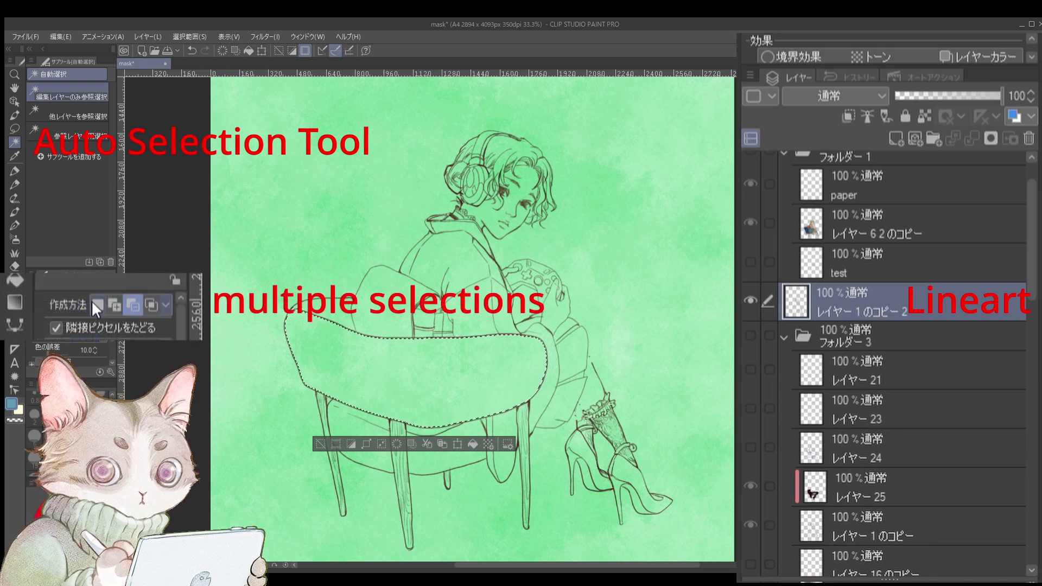
click(113, 302)
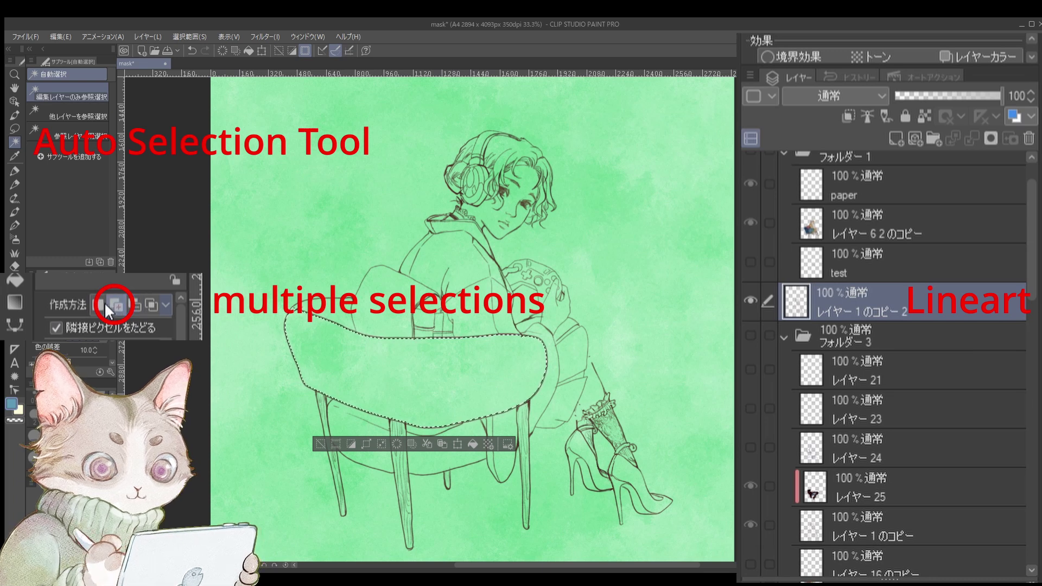
click(417, 428)
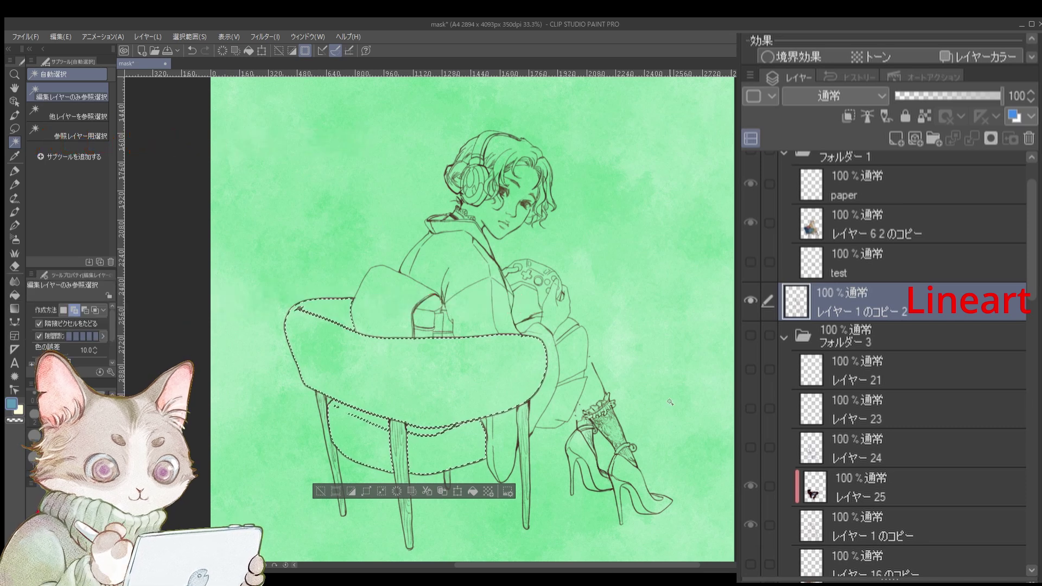
Create a new layer below the line art, fill the selected chair areas with white, and clear the selection
click(892, 136)
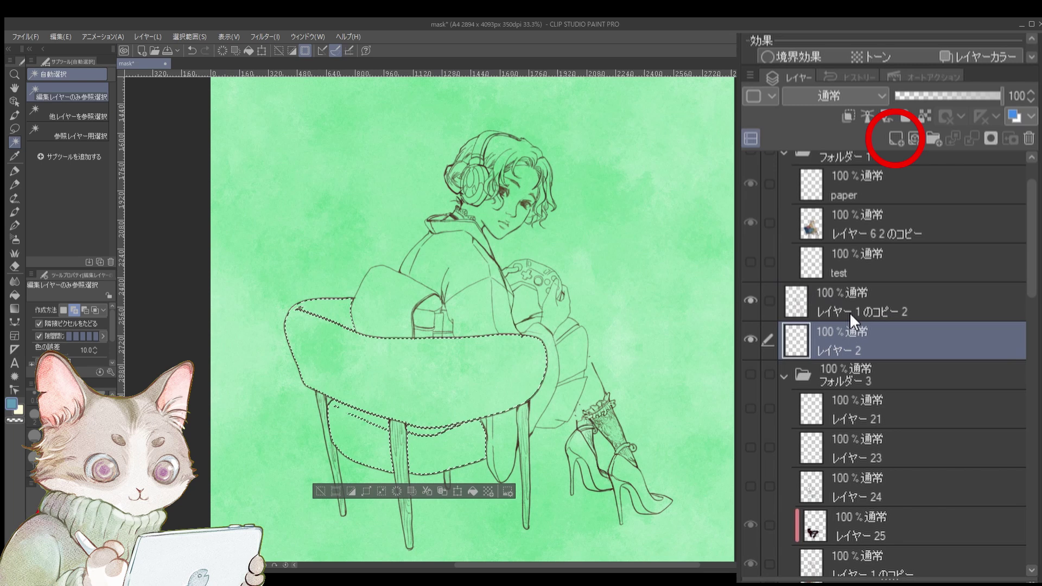
click(33, 483)
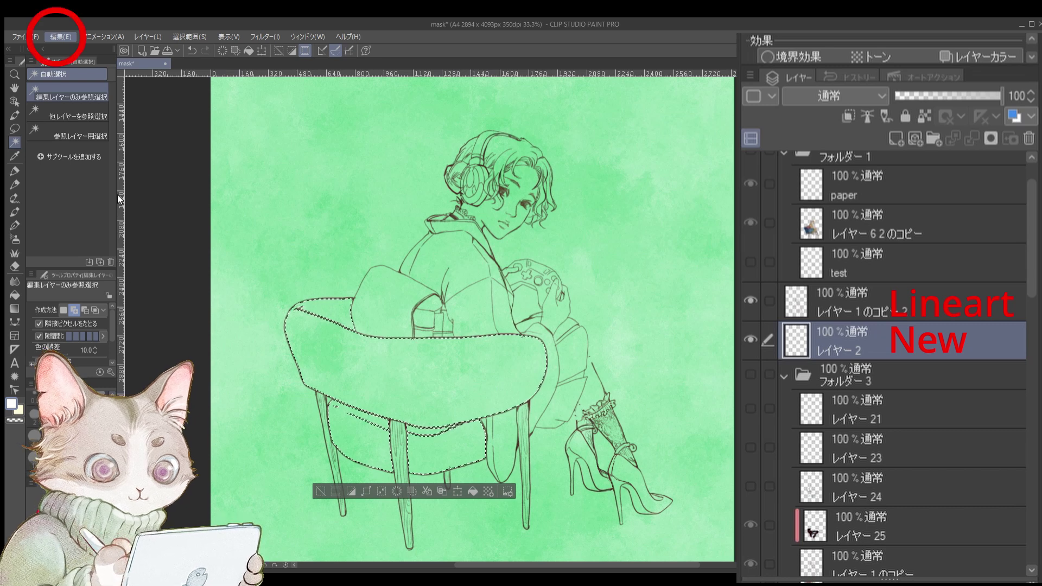
key(alt+BackSpace)
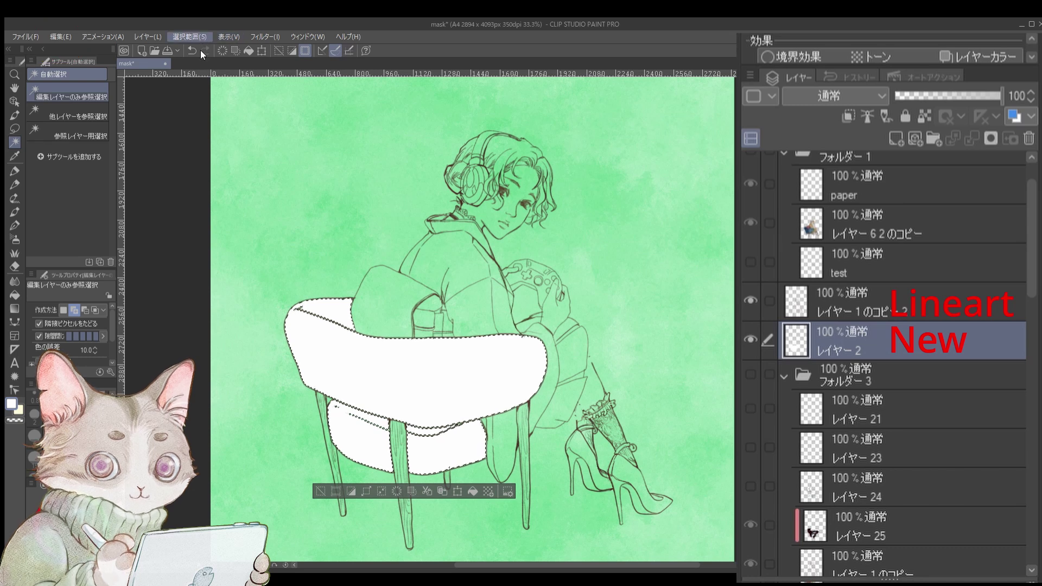
key(ctrl+d)
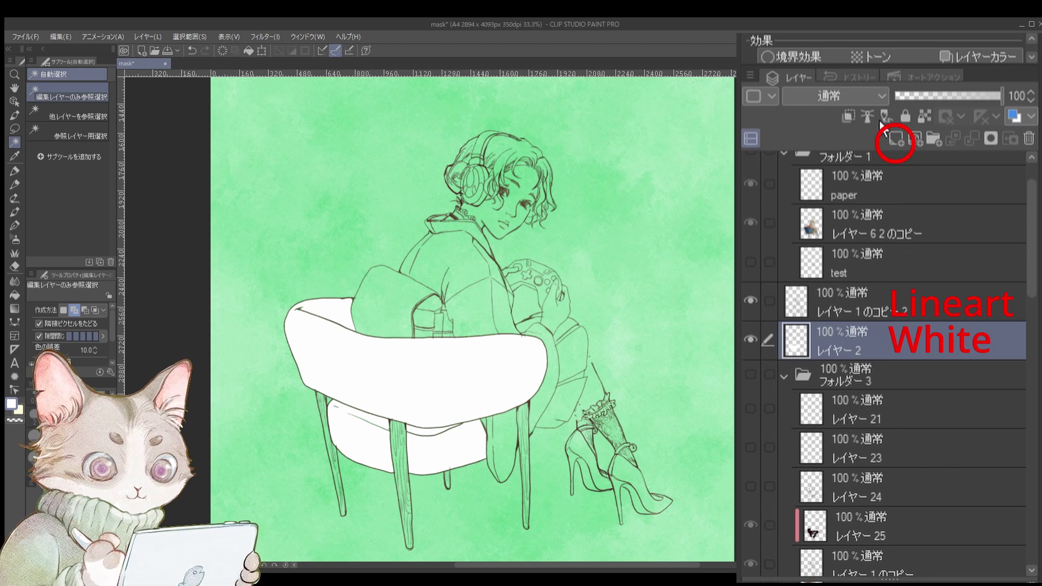
Create a new layer clipped to the white レイヤー 2 and switch to the 粗い水彩 brush at size 30
click(896, 138)
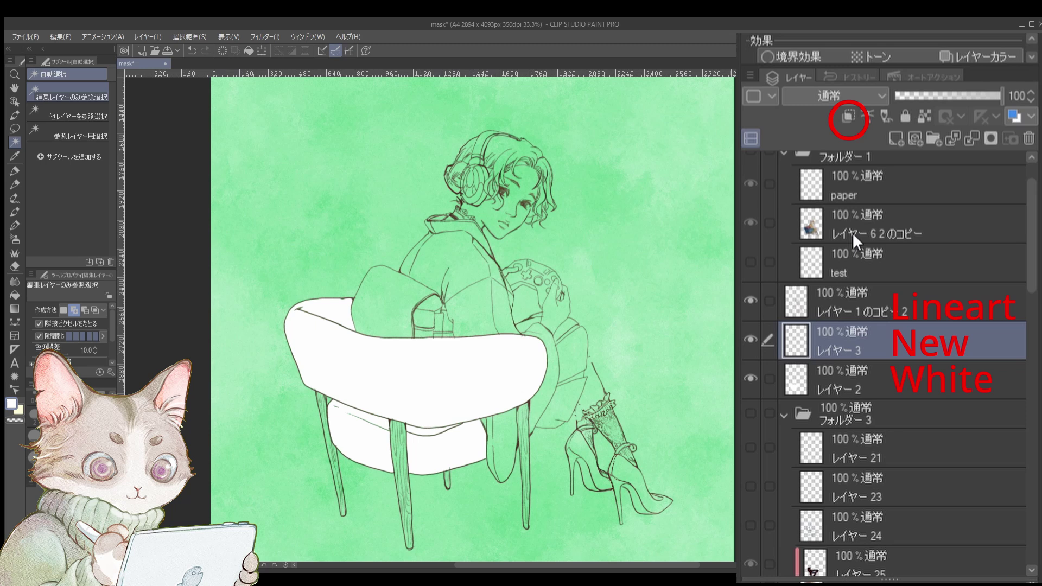
click(840, 115)
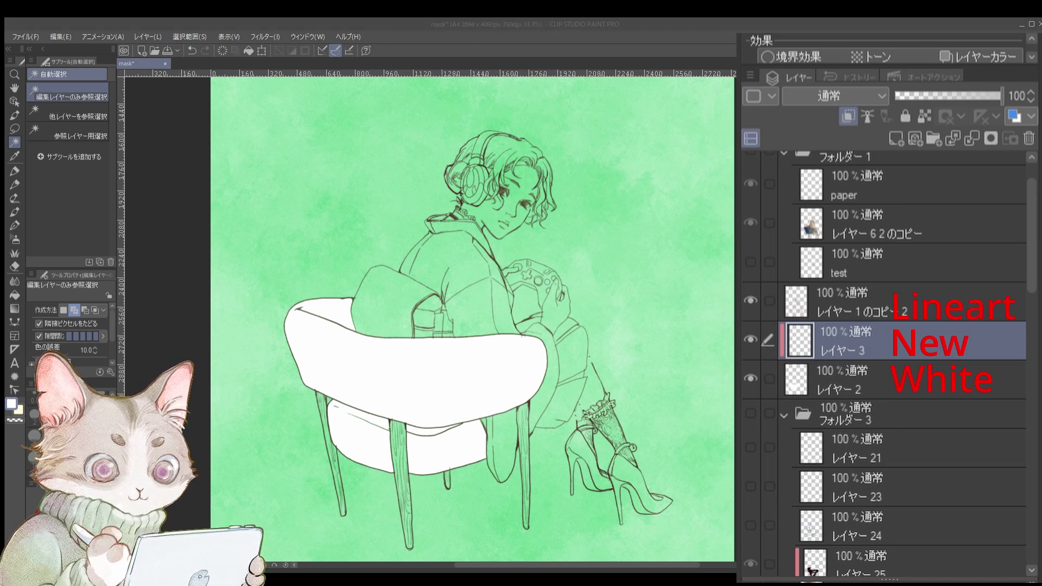
key(b)
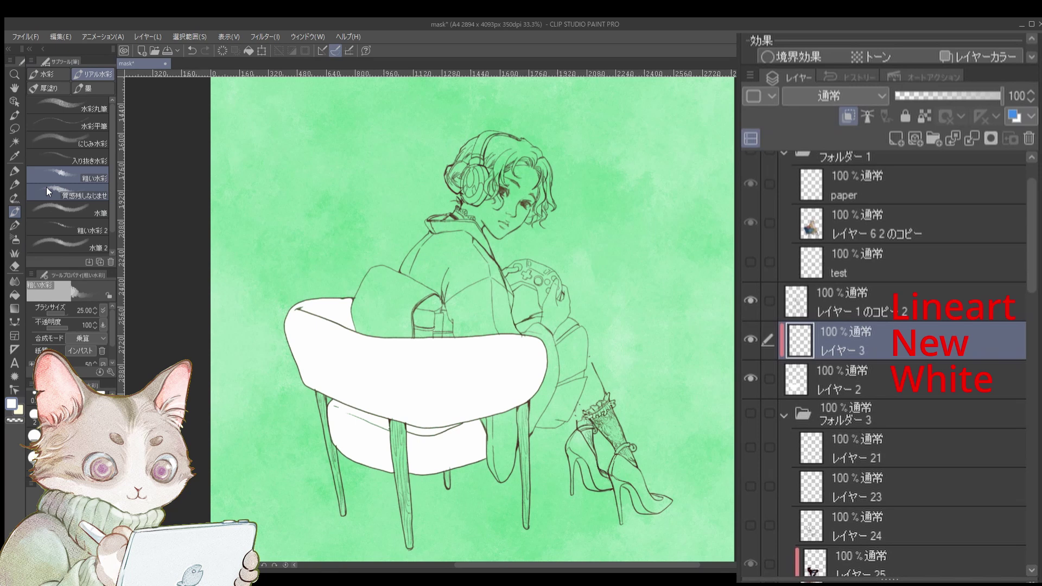
key(])
Try grey-blue on the chair, undo it, and paint the backrest and seat in brown, olive and purple instead
mouse_move(342, 320)
mouse_down()
mouse_move(319, 384)
mouse_move(374, 401)
mouse_up()
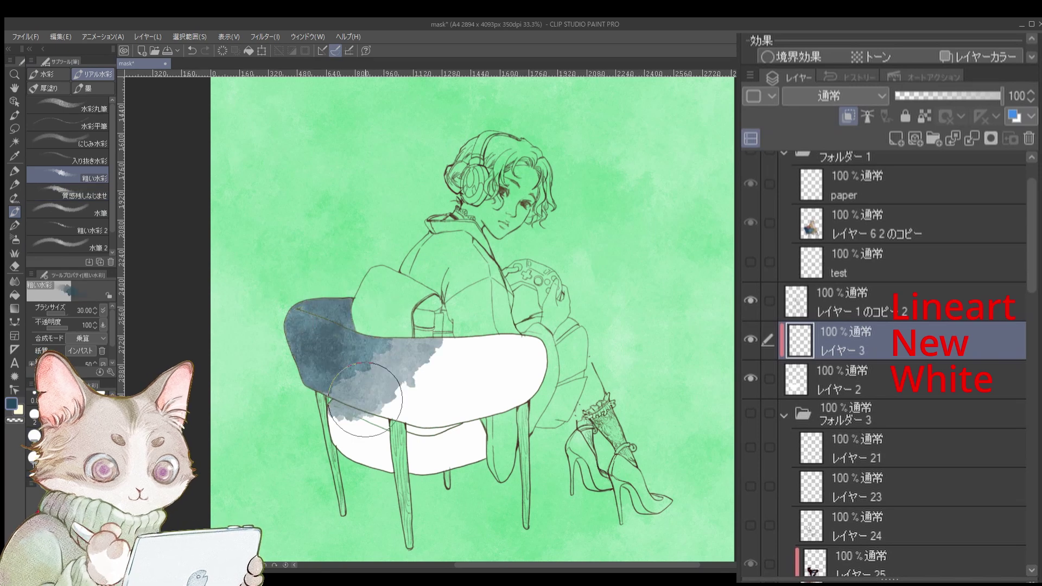
key(ctrl+z)
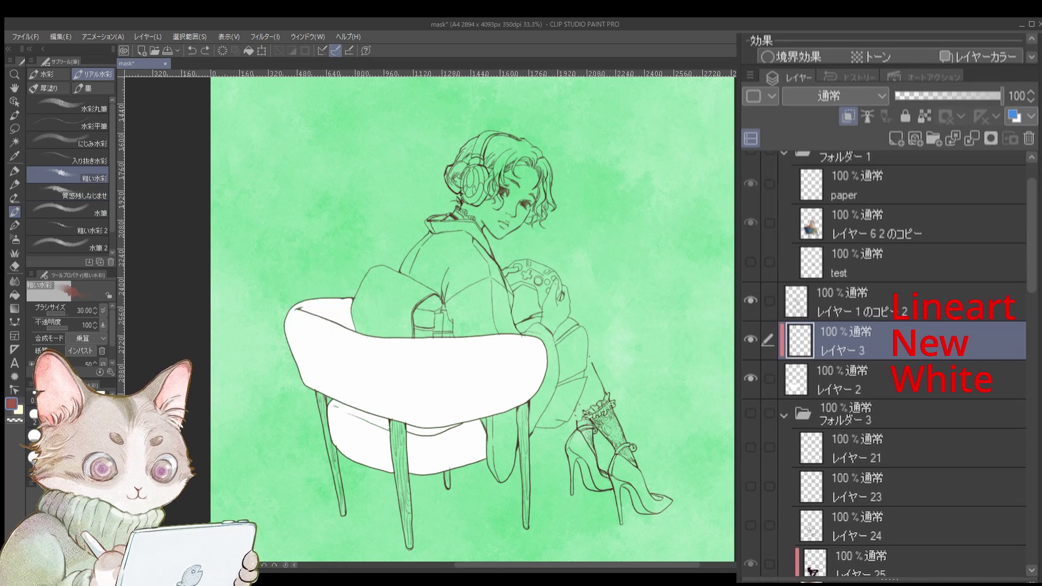
mouse_move(302, 321)
mouse_down()
mouse_move(305, 361)
mouse_move(369, 398)
mouse_move(359, 446)
mouse_move(415, 445)
mouse_move(384, 350)
mouse_move(352, 432)
mouse_move(352, 326)
mouse_move(320, 299)
mouse_move(392, 407)
mouse_move(457, 424)
mouse_move(450, 456)
mouse_up()
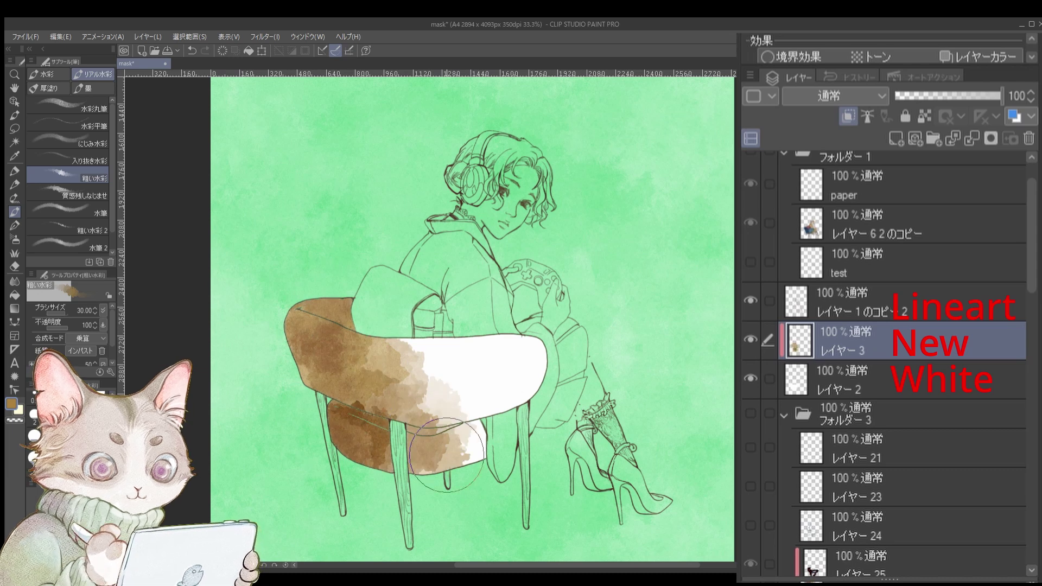
mouse_move(423, 347)
mouse_down()
mouse_move(543, 368)
mouse_move(434, 390)
mouse_move(515, 402)
mouse_move(392, 464)
mouse_move(407, 363)
mouse_move(347, 309)
mouse_move(315, 320)
mouse_up()
mouse_move(320, 432)
mouse_down()
mouse_move(355, 460)
mouse_move(321, 383)
mouse_up()
mouse_move(464, 405)
mouse_down()
mouse_move(434, 408)
mouse_move(365, 455)
mouse_up()
Blend the brown, olive and purple patches on the backrest and seat with the 質感残しなじませ brush
click(84, 196)
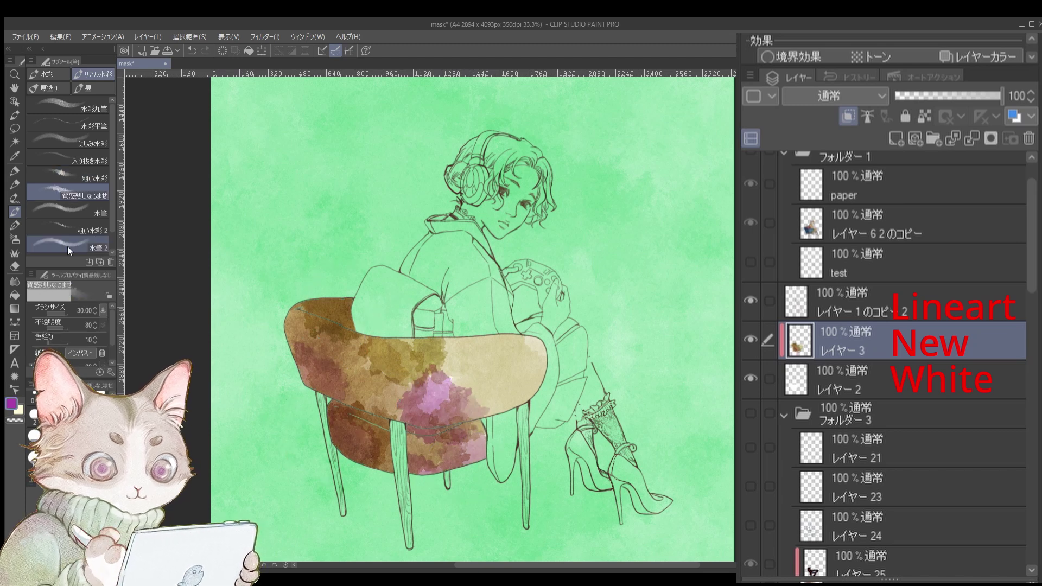
mouse_move(434, 379)
mouse_down()
mouse_move(491, 384)
mouse_move(397, 365)
mouse_move(405, 388)
mouse_move(329, 363)
mouse_up()
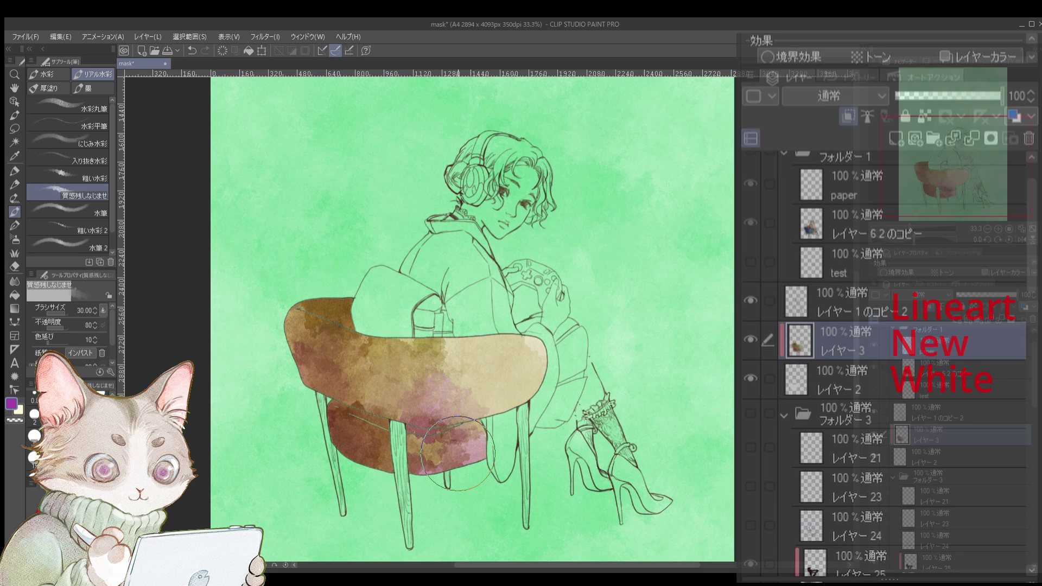
mouse_move(449, 369)
mouse_down()
mouse_move(443, 436)
mouse_move(430, 463)
mouse_up()
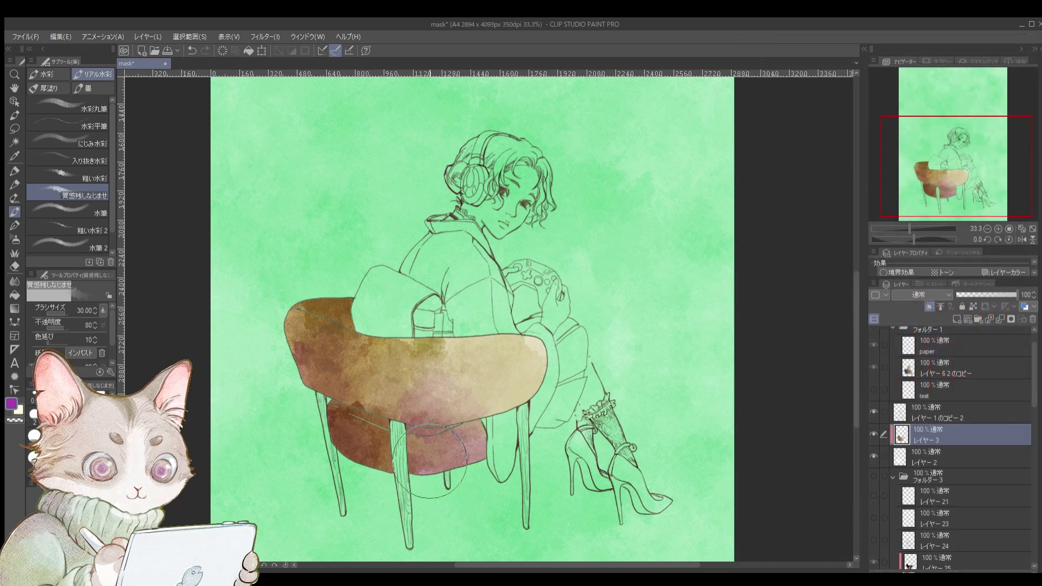
Add dark shadows to the seat, outer backrest edge and inner backrest with 粗い水彩, and soften them with 質感残しなじませ
click(84, 178)
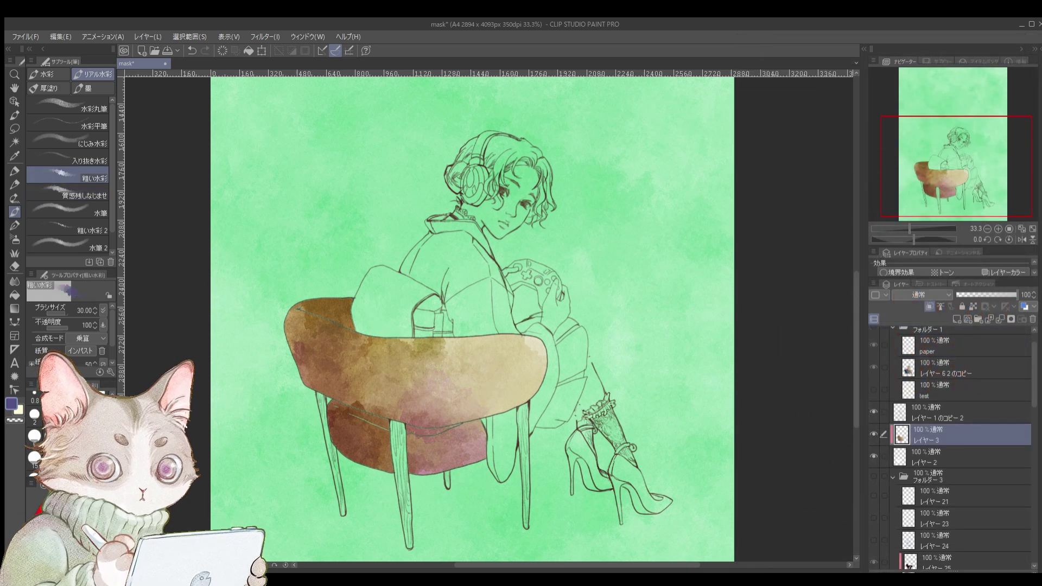
drag(329, 435, 449, 455)
drag(295, 343, 294, 405)
drag(347, 283, 352, 305)
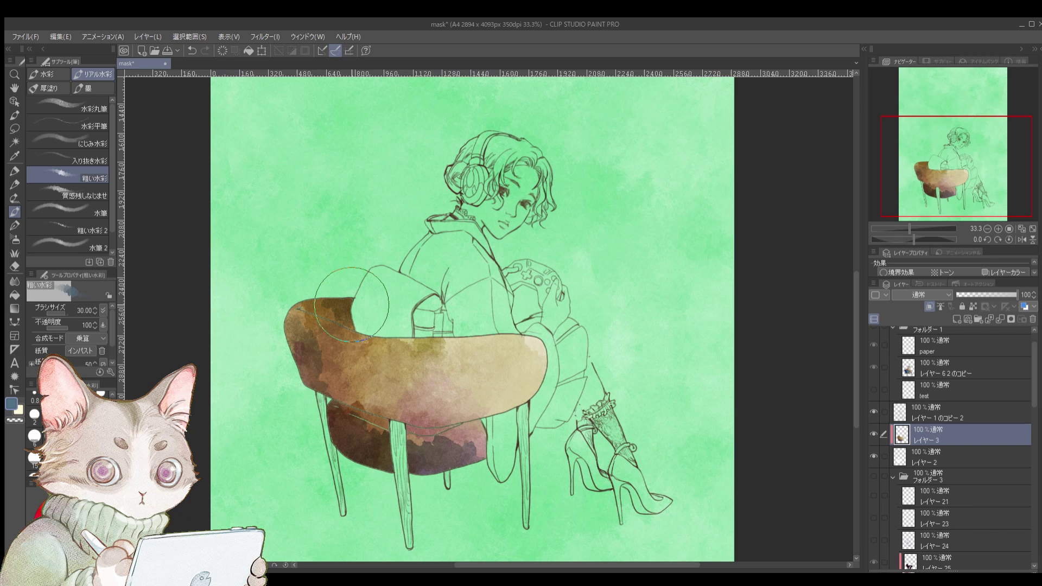
click(84, 195)
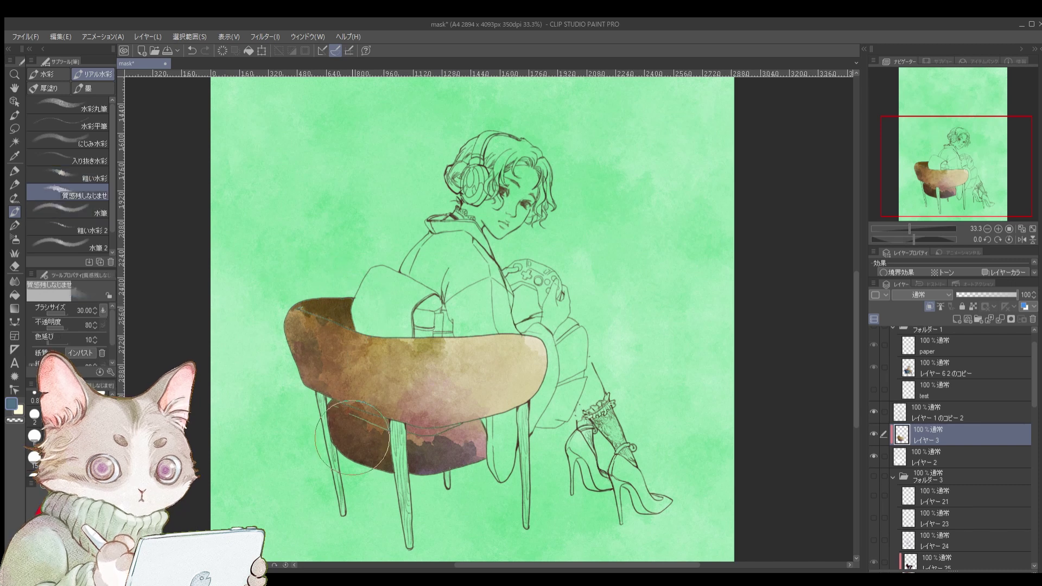
mouse_move(352, 438)
mouse_down()
mouse_move(425, 461)
mouse_move(448, 457)
mouse_up()
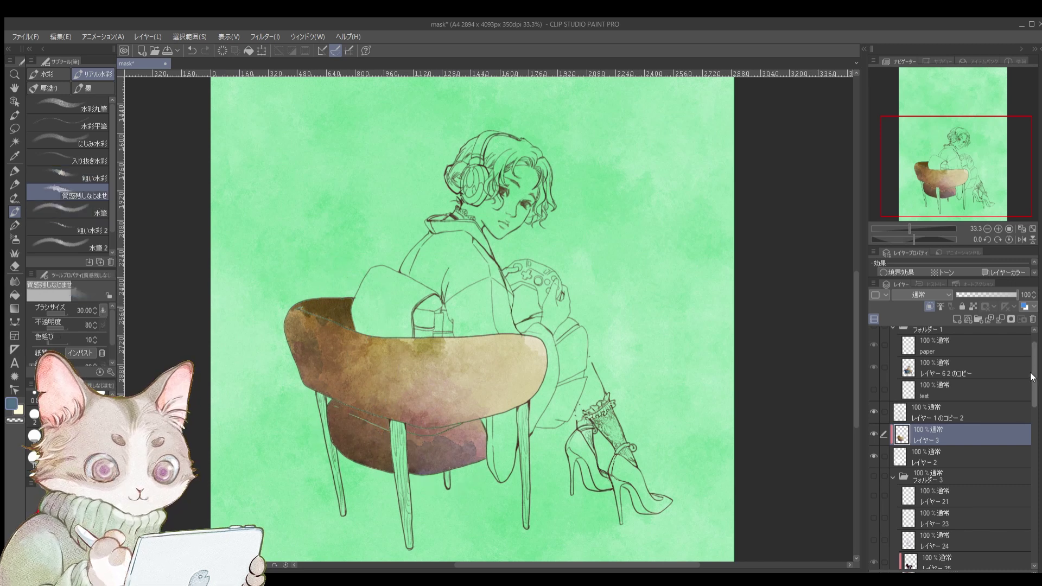
Hide the green background layer and make the line art layer レイヤー 1 のコピー 2 active
mouse_move(1032, 376)
mouse_down()
mouse_move(1031, 540)
mouse_move(1027, 363)
mouse_up()
click(872, 531)
click(902, 438)
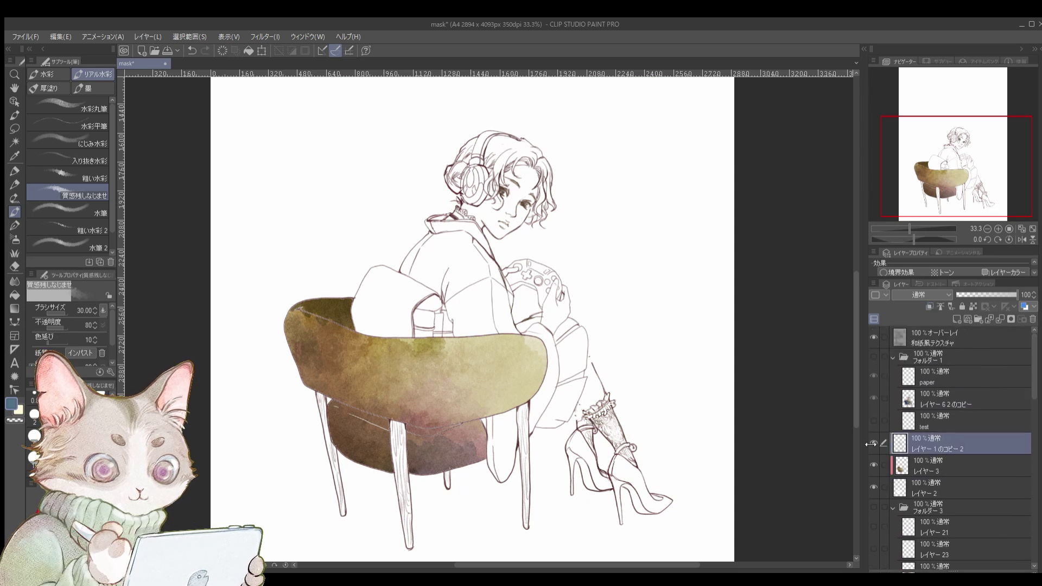
Switch the line art layer レイヤー 1 のコピー 2 off and on repeatedly to examine the chair's paint without outlines
click(868, 442)
click(868, 442)
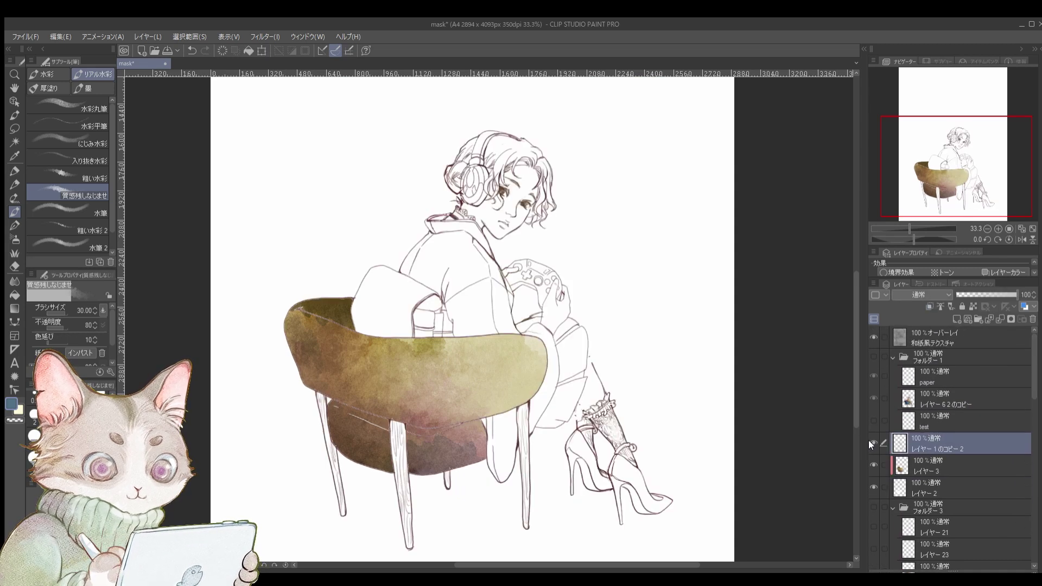
click(868, 440)
click(869, 440)
click(869, 441)
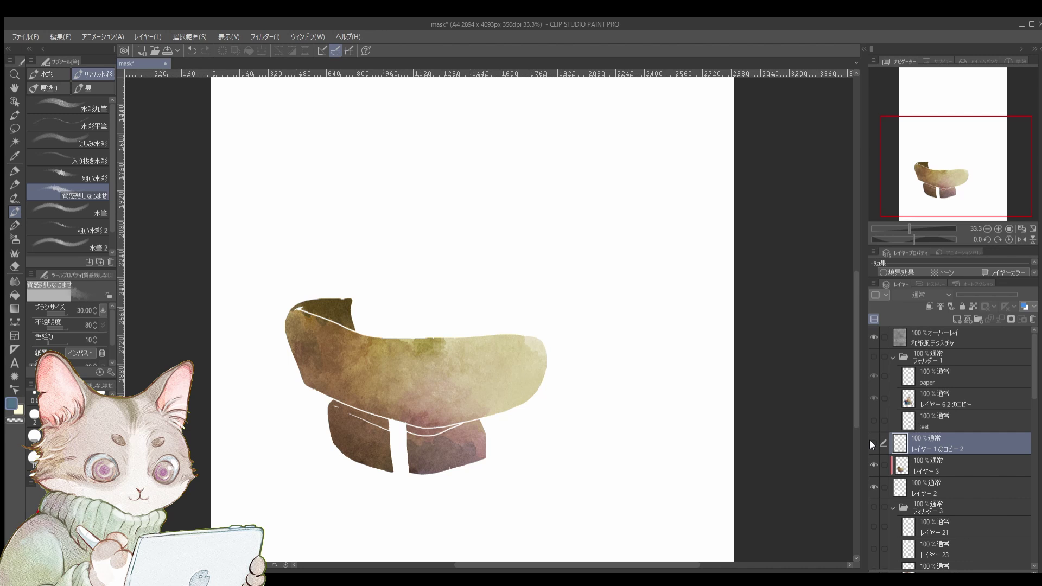
Show the line art layer レイヤー 1 のコピー 2 again and examine the gaps along the backrest outlines up close
click(871, 442)
click(1008, 229)
drag(645, 564, 554, 565)
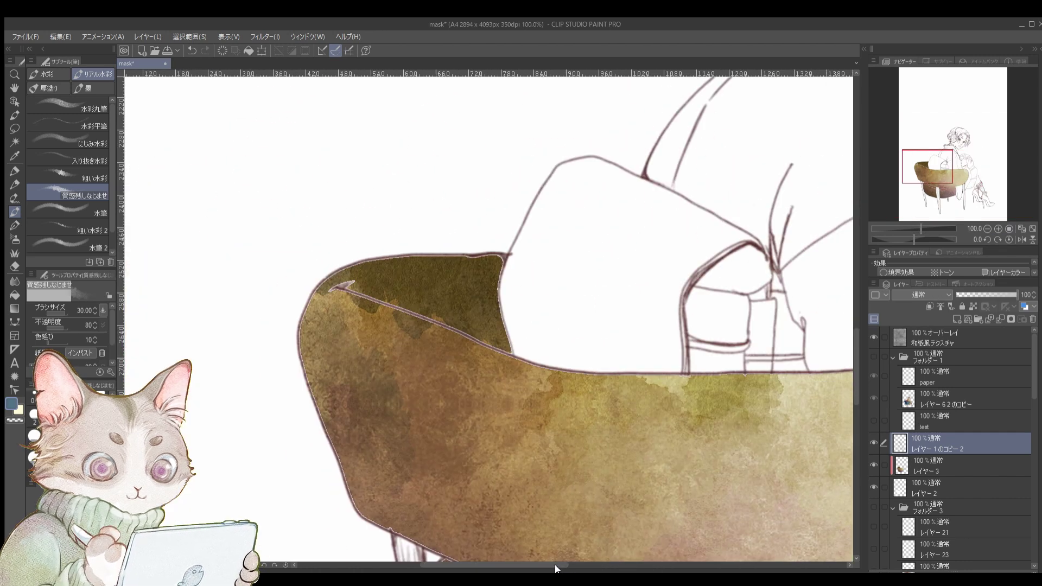
click(996, 227)
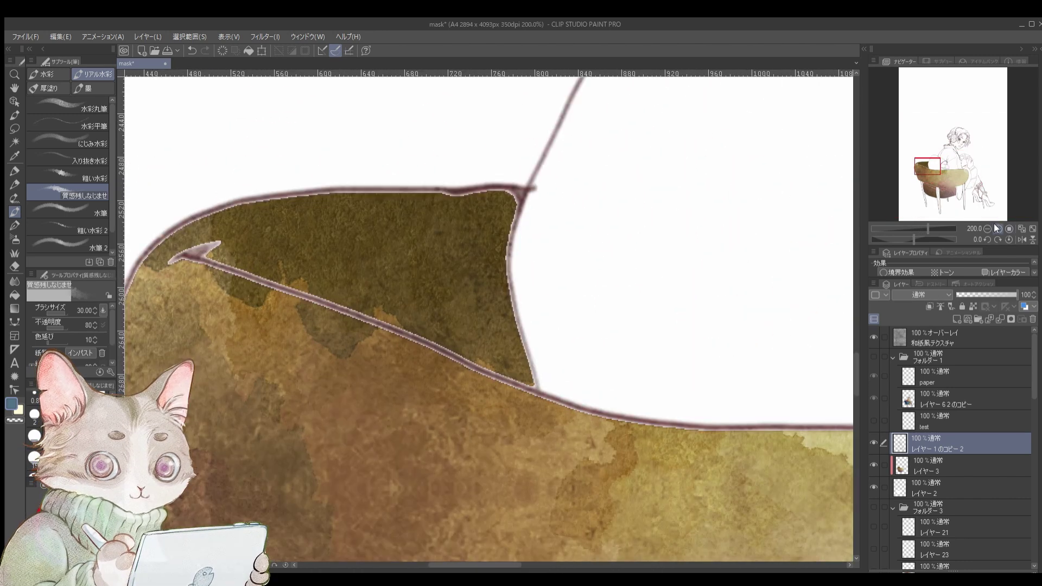
click(987, 228)
Try filling the gap along the backrest's inner edge line with white pen strokes on the base layer レイヤー 2
click(901, 483)
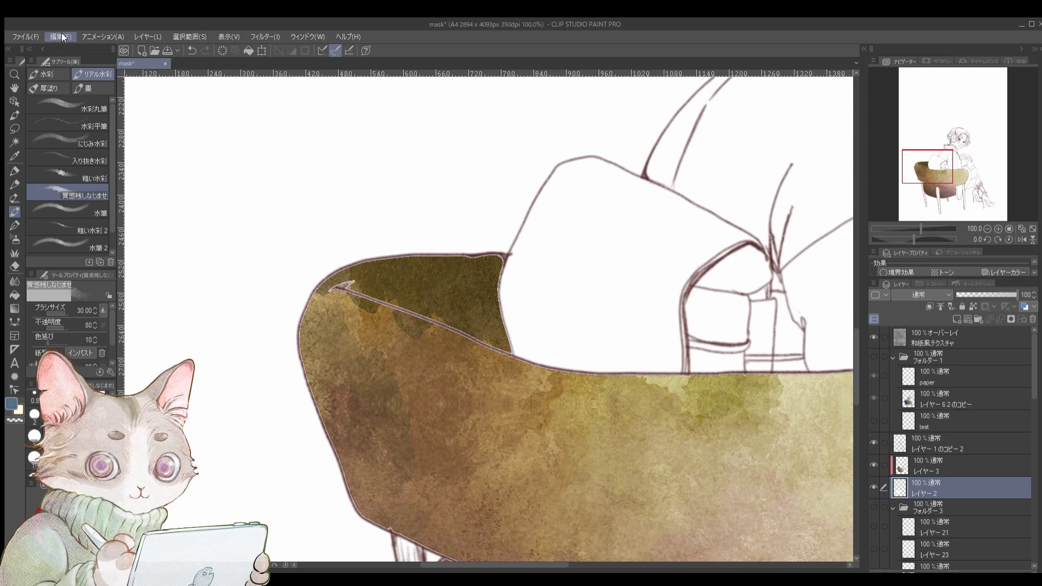
key(p)
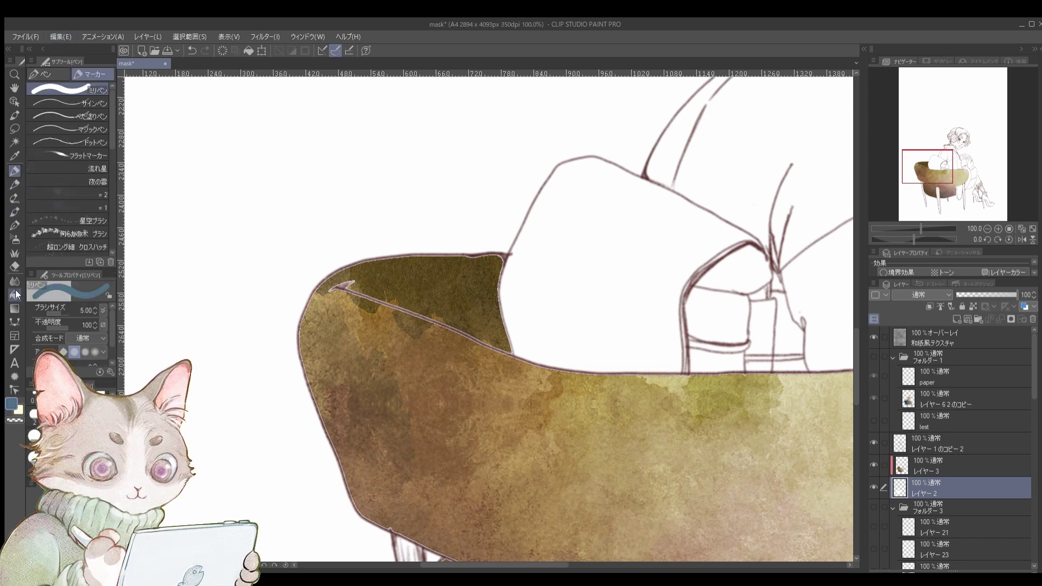
click(354, 290)
mouse_move(369, 303)
mouse_down()
mouse_move(446, 327)
mouse_move(551, 385)
mouse_move(760, 386)
mouse_up()
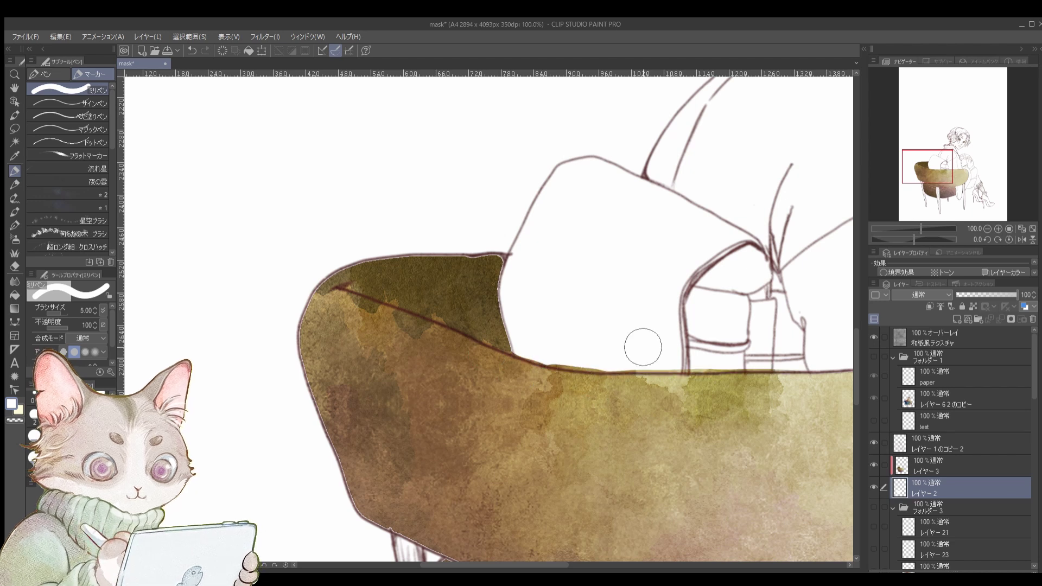
key(ctrl+z)
Select the chair's backrest and seat areas on レイヤー 2 with 編集レイヤーのみ参照選択, and clear the selection
click(15, 142)
click(689, 407)
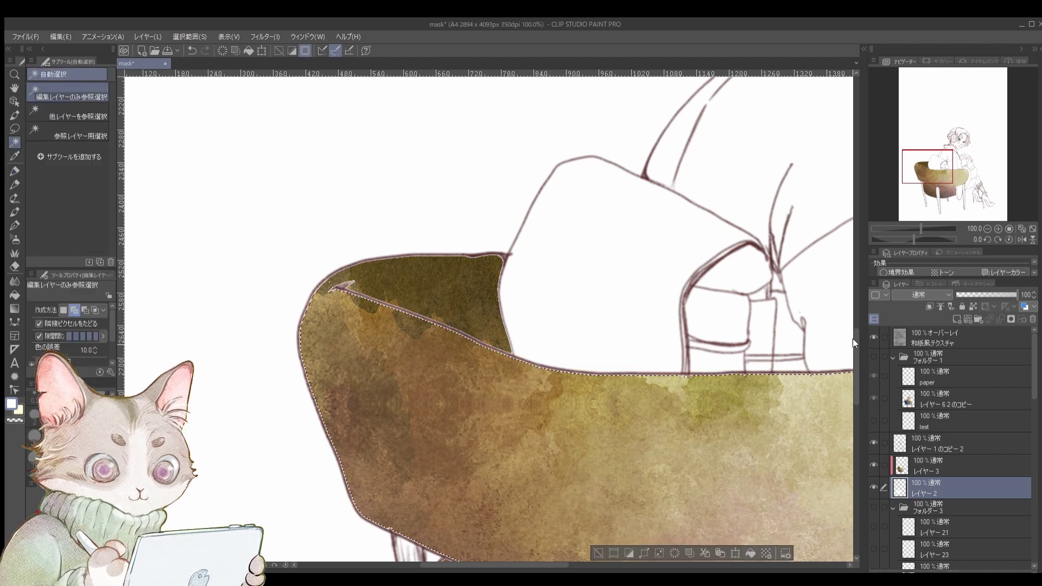
click(987, 229)
click(987, 228)
click(513, 473)
click(609, 489)
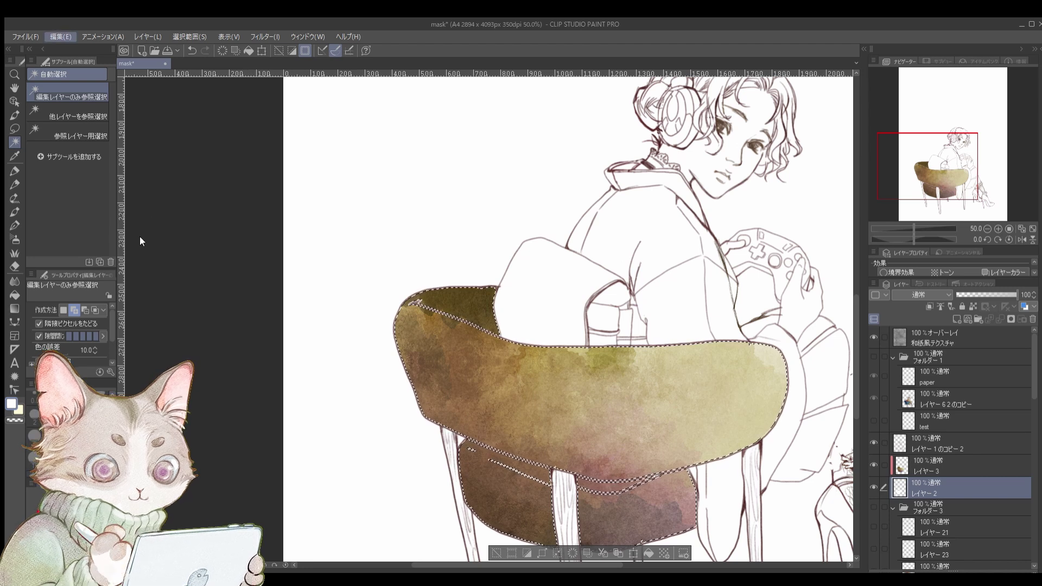
key(ctrl+d)
Look back through earlier states in the document's edit history
click(931, 283)
click(913, 461)
click(904, 557)
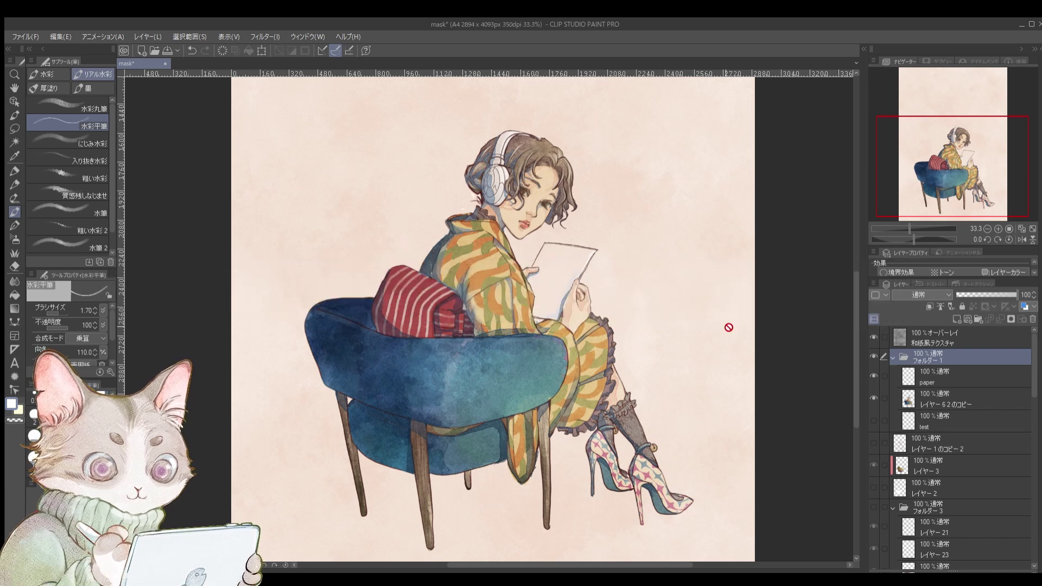
Hide the paper layer and switch the character layer レイヤー 6 2 のコピー off and on for comparison
click(872, 376)
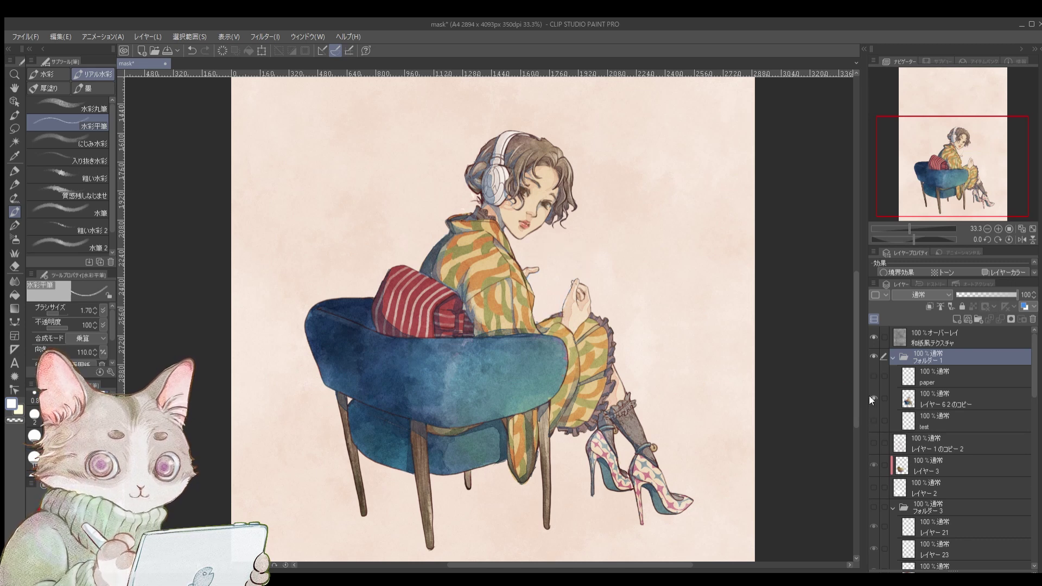
click(869, 397)
click(869, 397)
click(869, 396)
click(869, 395)
click(871, 397)
click(870, 397)
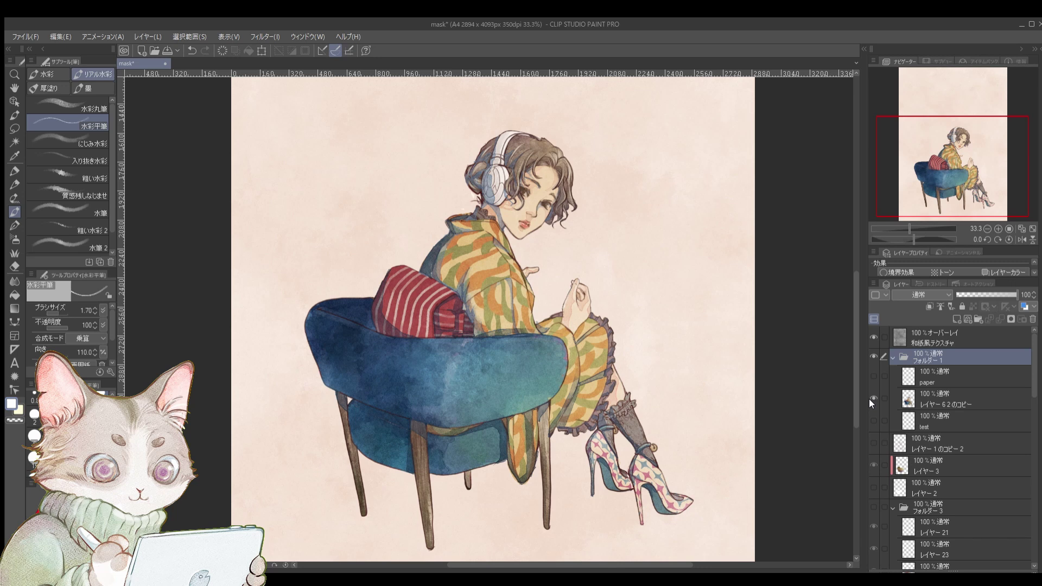
Isolate the game controller by hiding レイヤー 6 2 のコピー and making the test layer visible and active
click(870, 416)
click(871, 415)
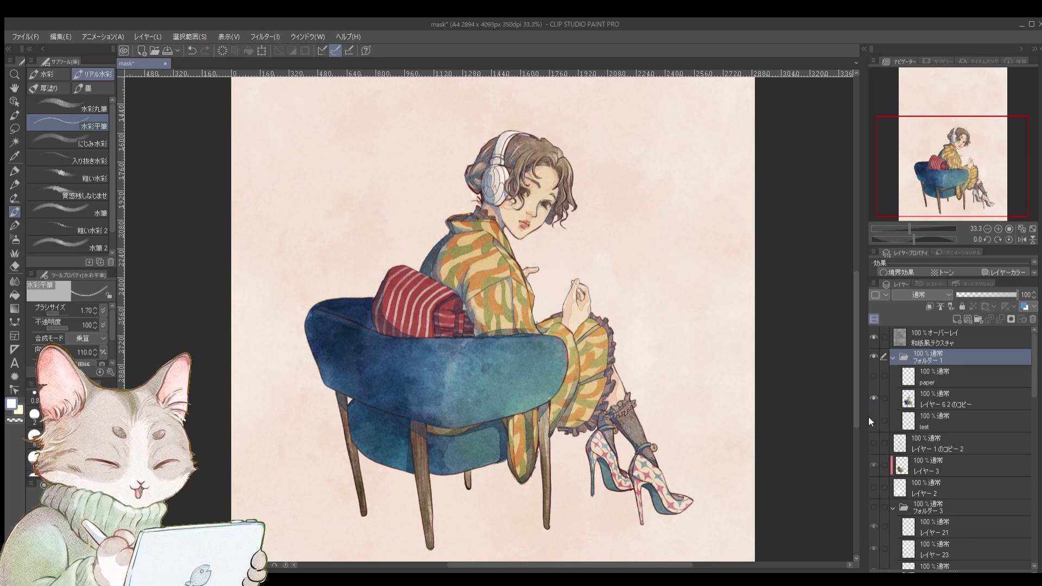
click(868, 408)
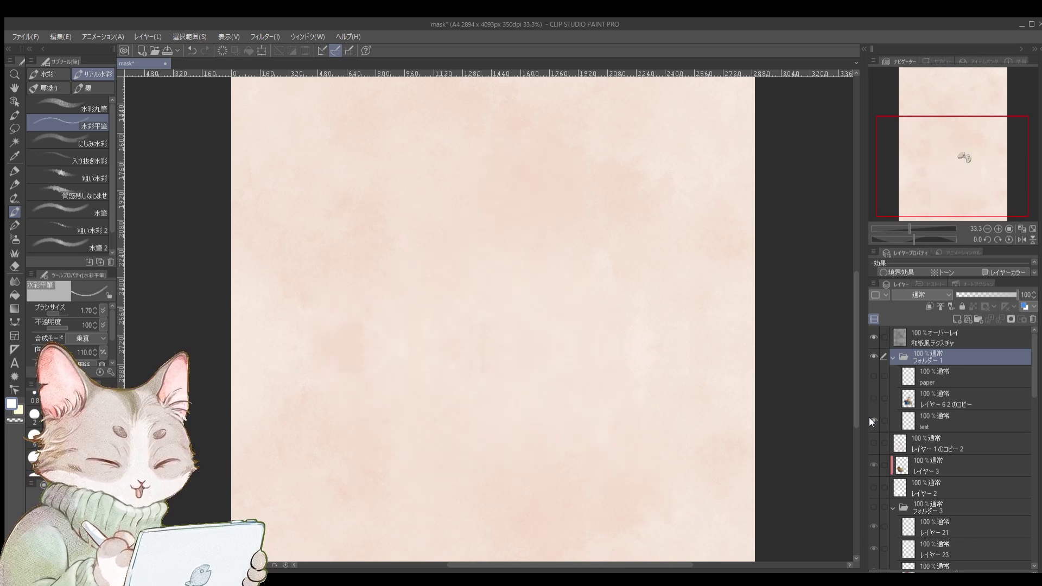
click(871, 420)
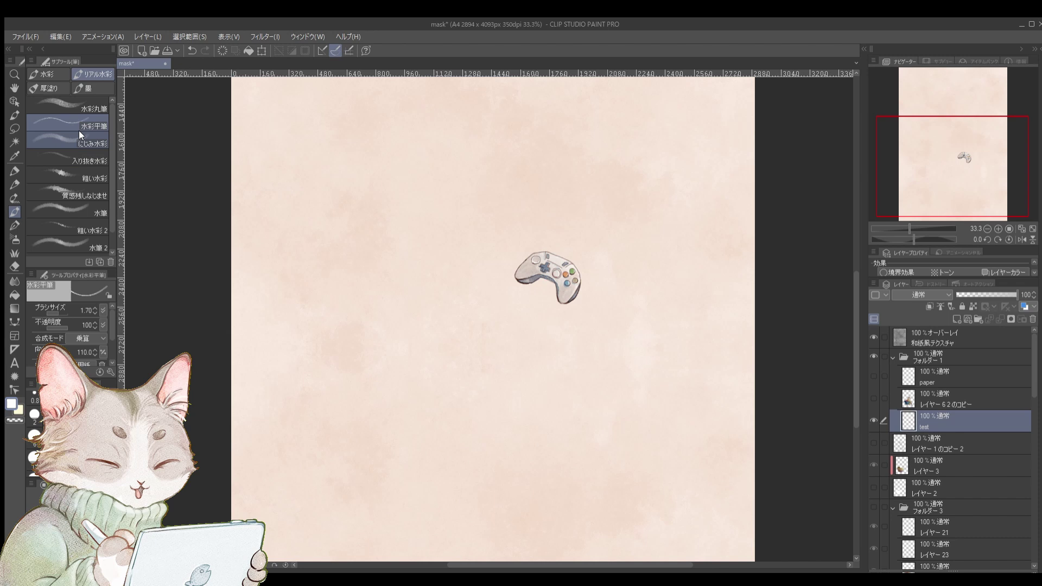
Lasso the controller on the test layer, move it to the upper right, and clear the selection
click(15, 129)
drag(527, 314, 540, 328)
drag(565, 274, 682, 157)
key(ctrl+d)
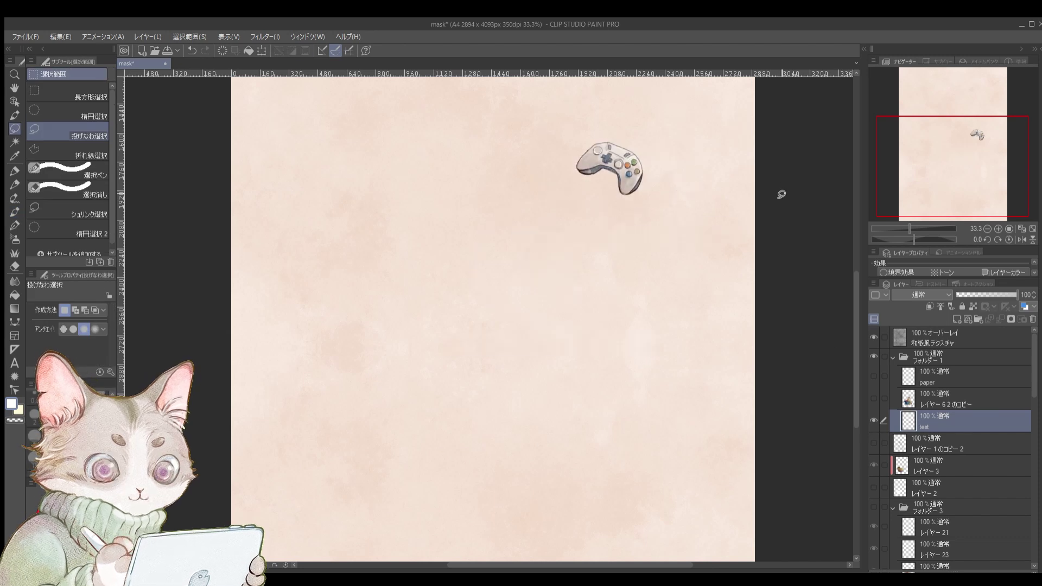
Show レイヤー 6 2 のコピー, place the controller over the woman's hands, and erase the parts covering her fingers with the 硬め eraser
click(870, 399)
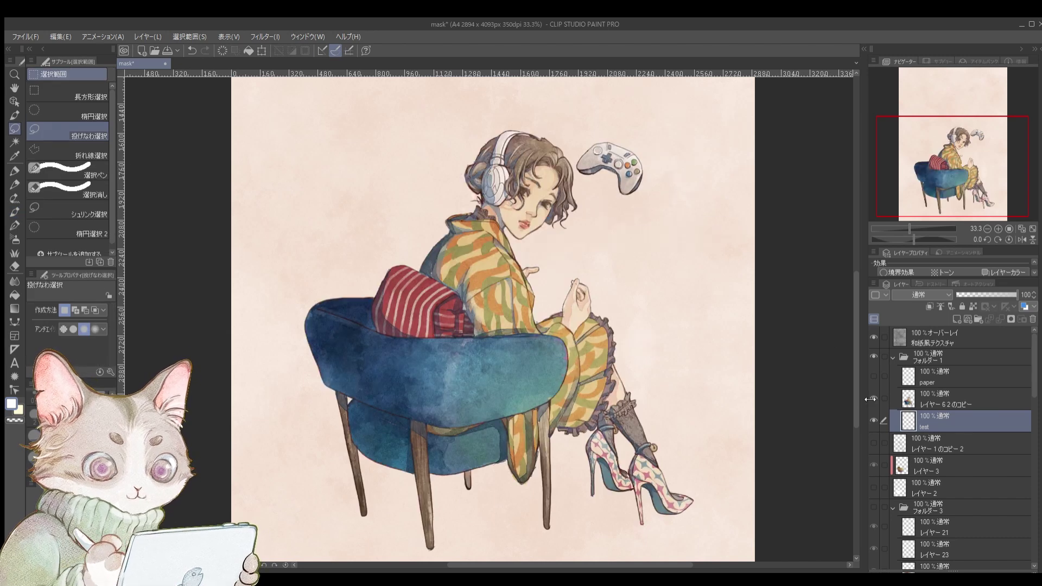
mouse_move(610, 205)
mouse_down()
mouse_move(635, 123)
mouse_move(614, 222)
mouse_up()
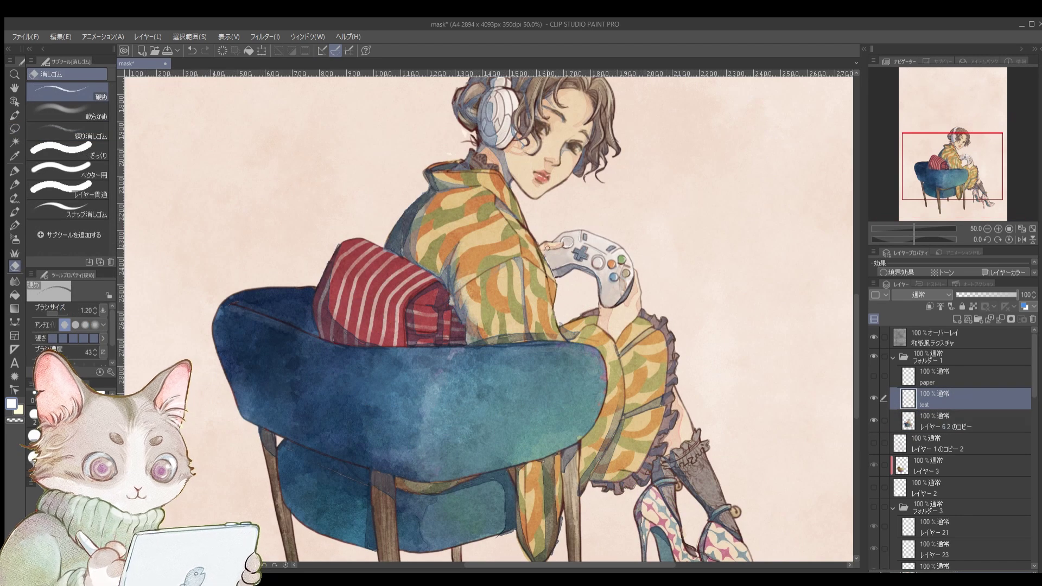
mouse_move(601, 304)
mouse_down()
mouse_move(621, 259)
mouse_move(604, 311)
mouse_move(617, 275)
mouse_move(612, 307)
mouse_move(632, 284)
mouse_up()
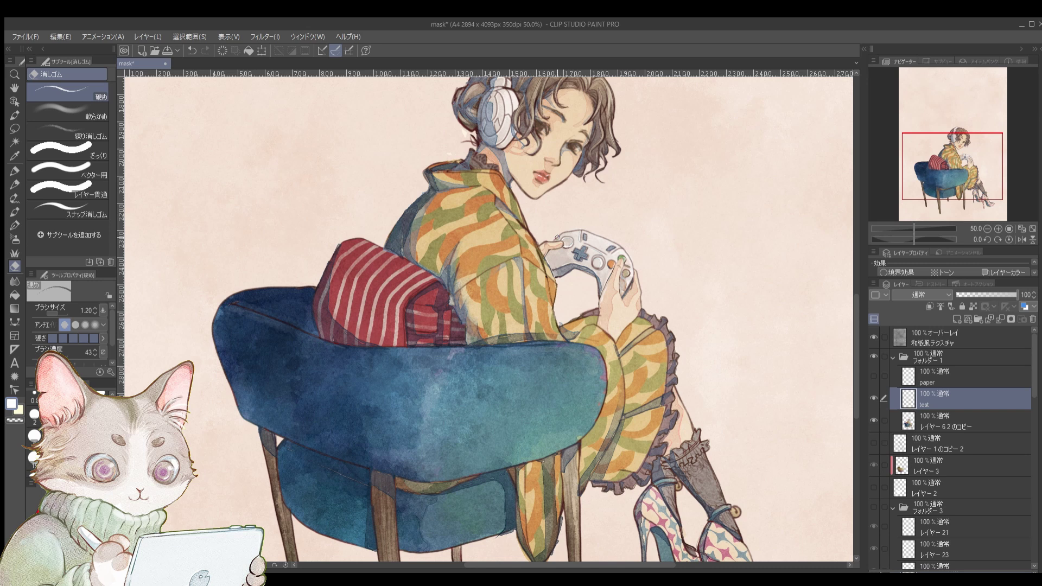
Try moving the partly erased controller away from the woman's hands to expose its missing parts
ctrl+shift+click(603, 232)
key(ctrl+z)
drag(1032, 361, 1029, 369)
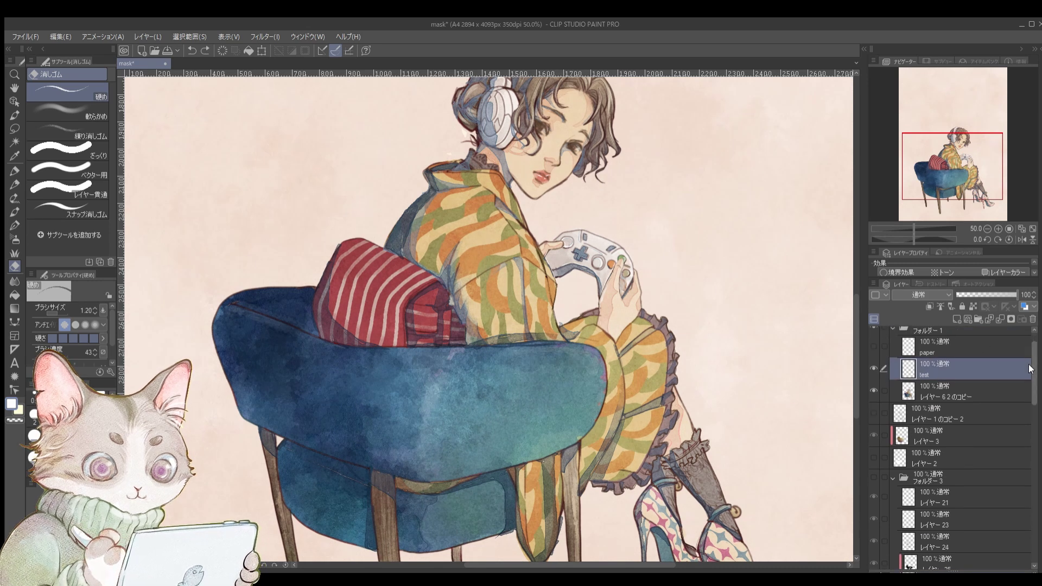
key(ctrl+t)
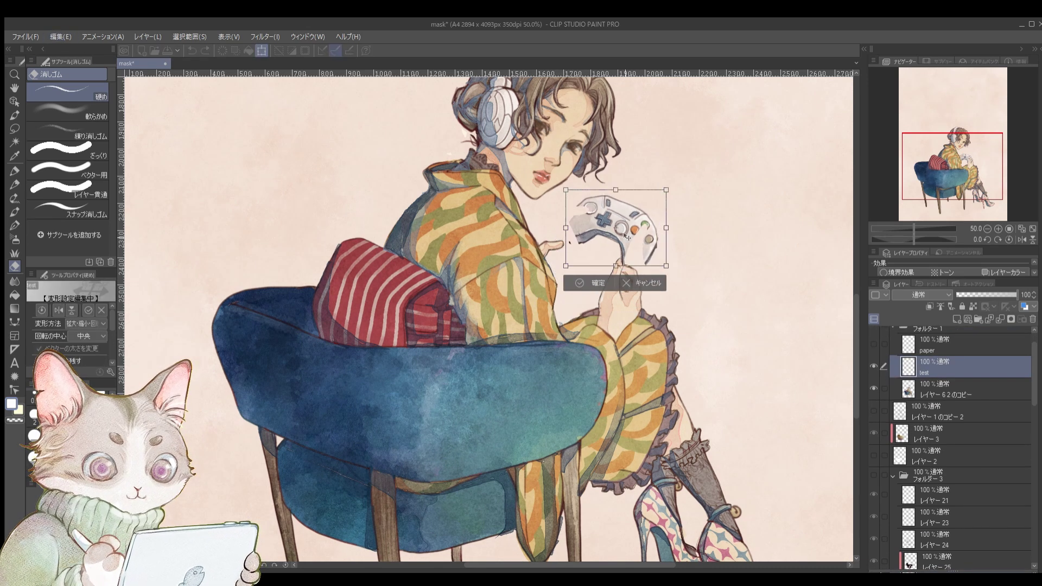
mouse_move(626, 238)
mouse_down()
mouse_move(741, 242)
mouse_move(588, 192)
mouse_move(500, 265)
mouse_move(643, 240)
mouse_up()
click(644, 274)
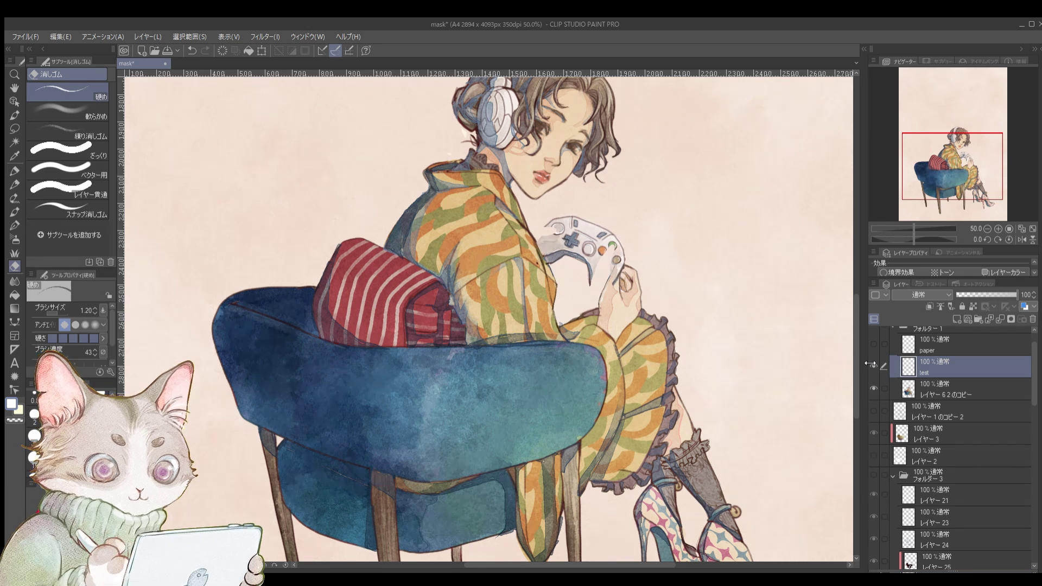
Compare the erased and moved controller states in the history, and restore the state before the fingers were erased out
click(926, 283)
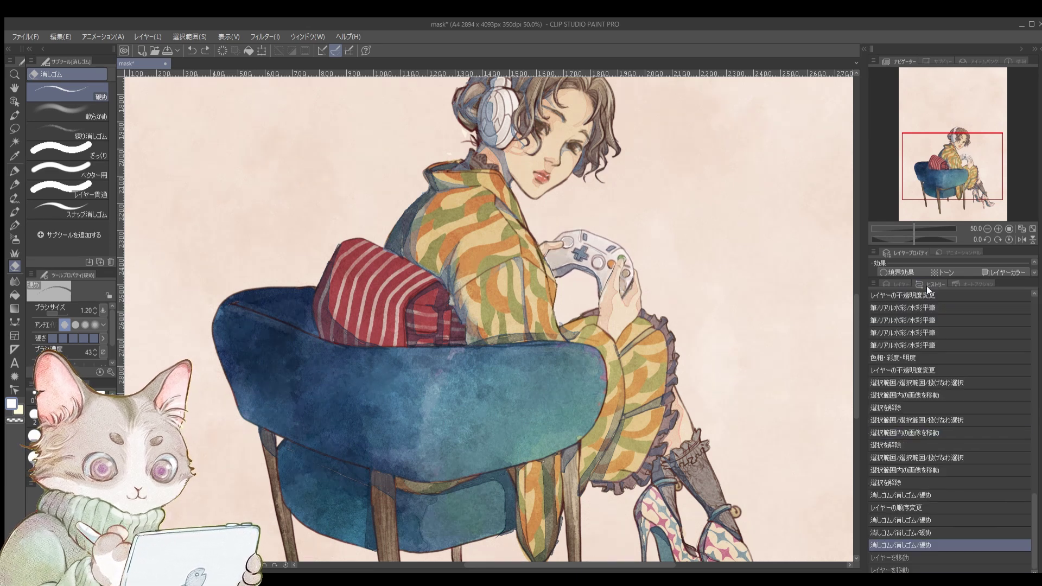
click(910, 507)
click(902, 284)
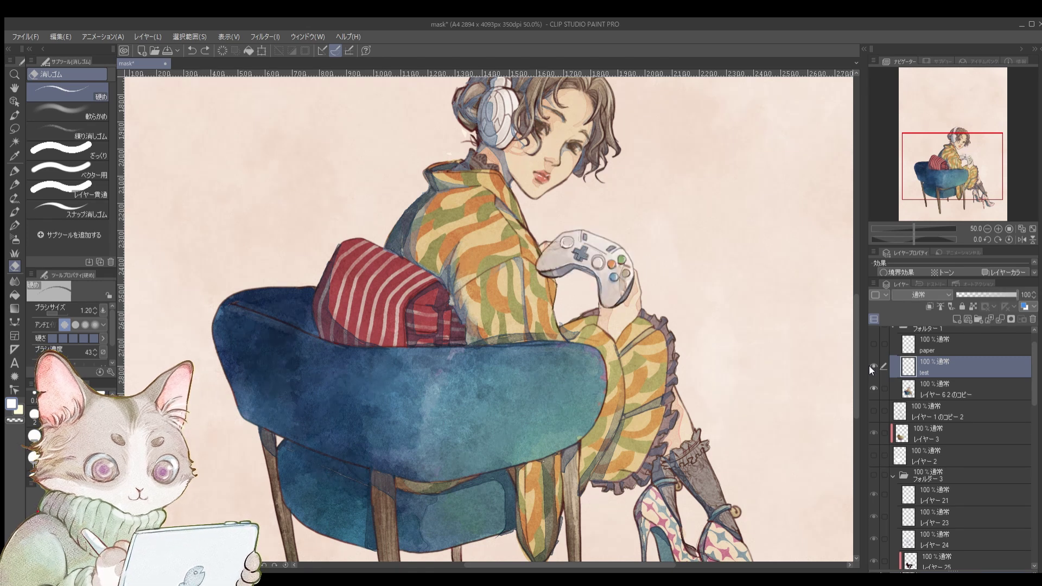
click(930, 284)
click(914, 569)
click(911, 517)
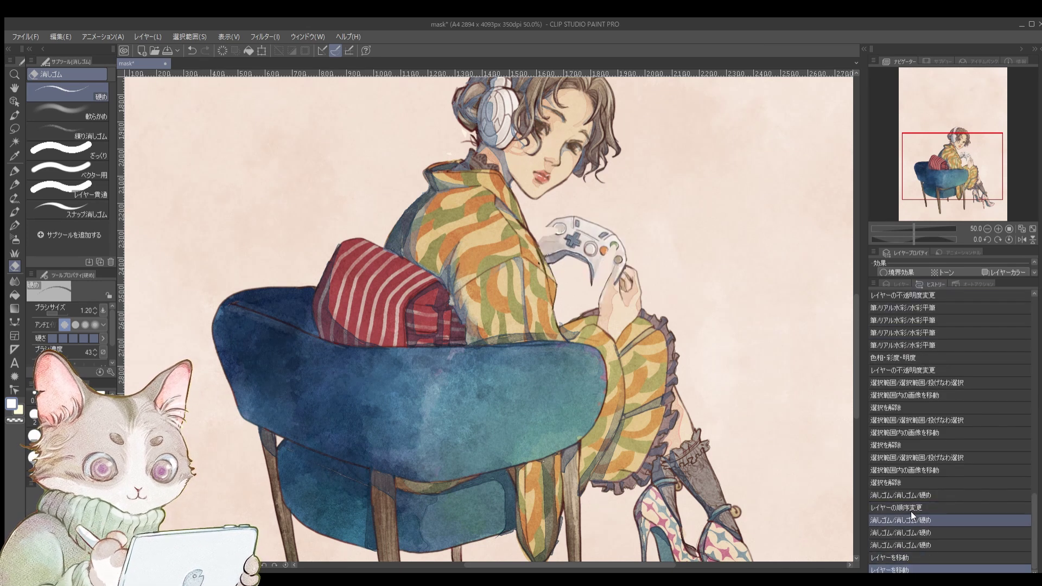
click(910, 495)
click(897, 284)
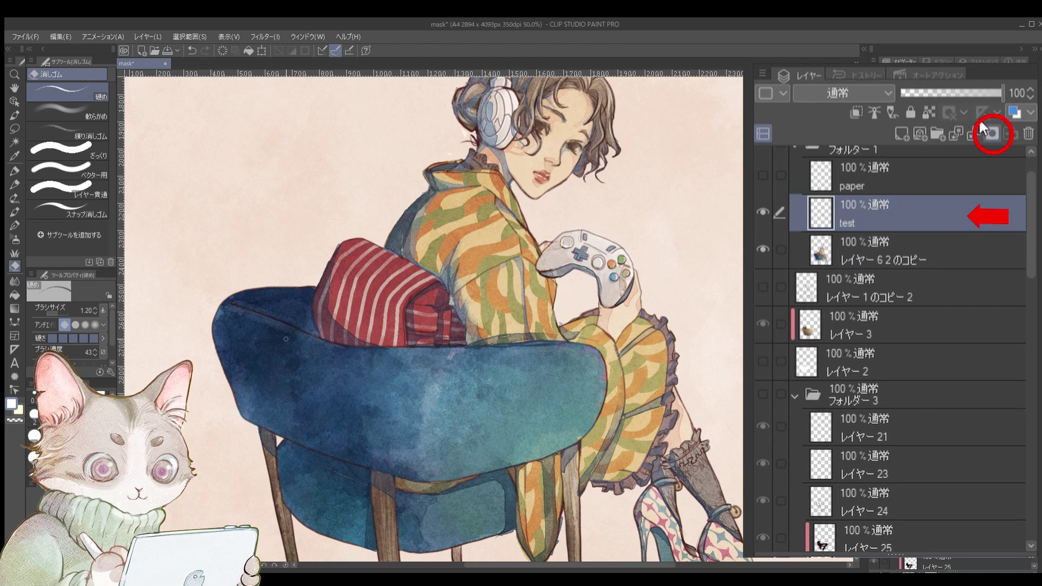
Add a layer mask to the test layer and erase on it the controller areas covering the woman's fingers
click(992, 133)
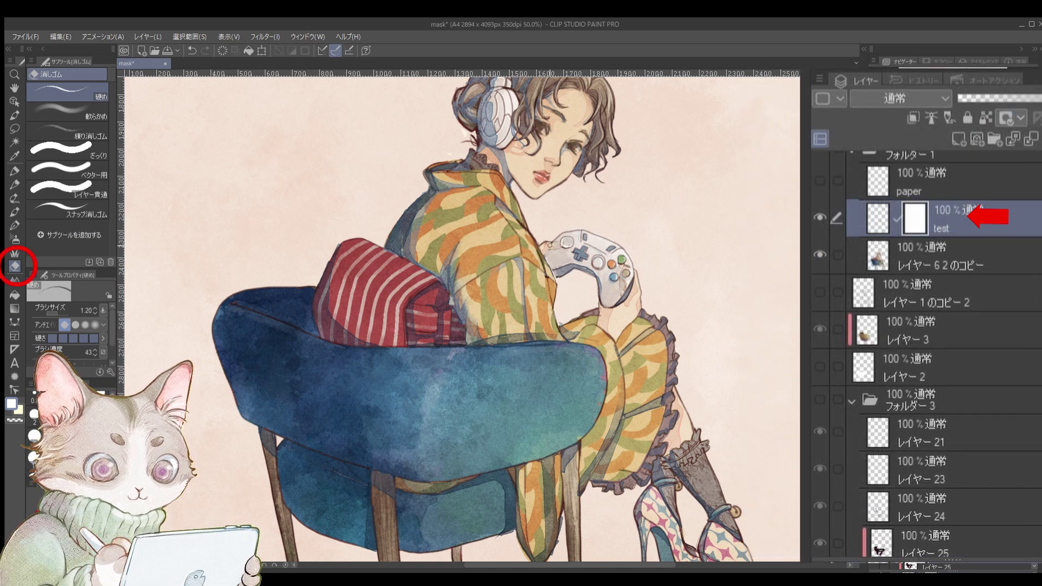
mouse_move(604, 307)
mouse_down()
mouse_move(624, 263)
mouse_move(608, 307)
mouse_move(628, 294)
mouse_up()
key(ctrl+plus)
key(ctrl+plus)
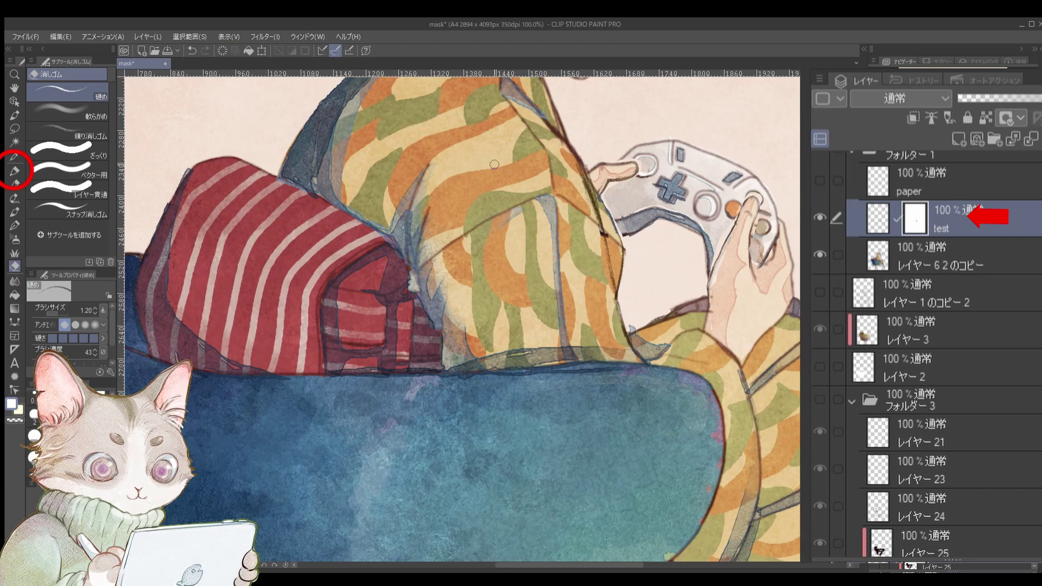
Try hiding a broad diagonal strip of the controller on the layer mask with the eraser at size 5
scroll(747, 285, up, 2)
click(14, 171)
click(99, 391)
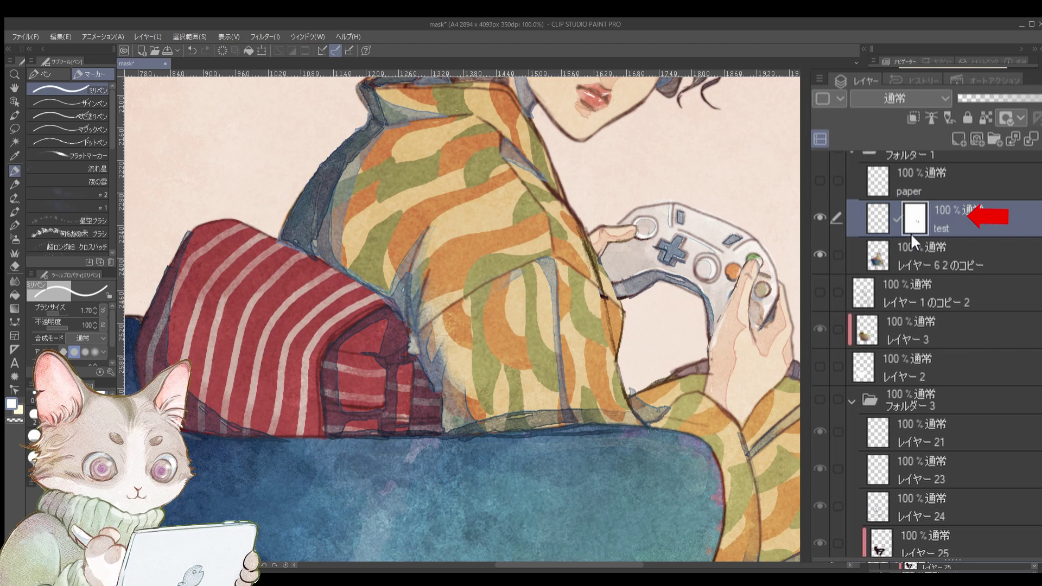
key(e)
drag(708, 212, 624, 291)
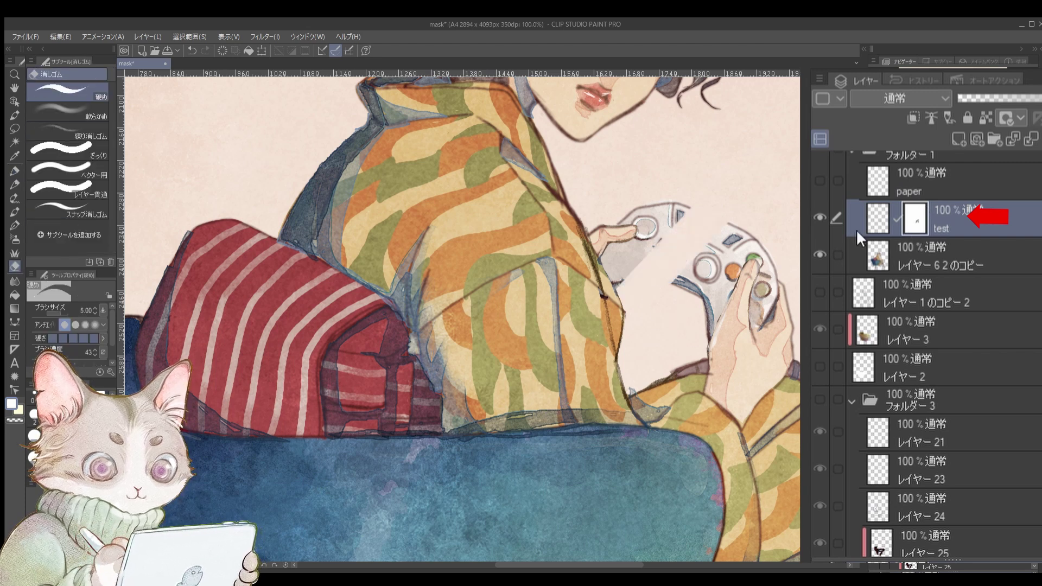
Try painting the whole controller back on the layer mask with the pen at size 12, and undo the trial strokes
key(p)
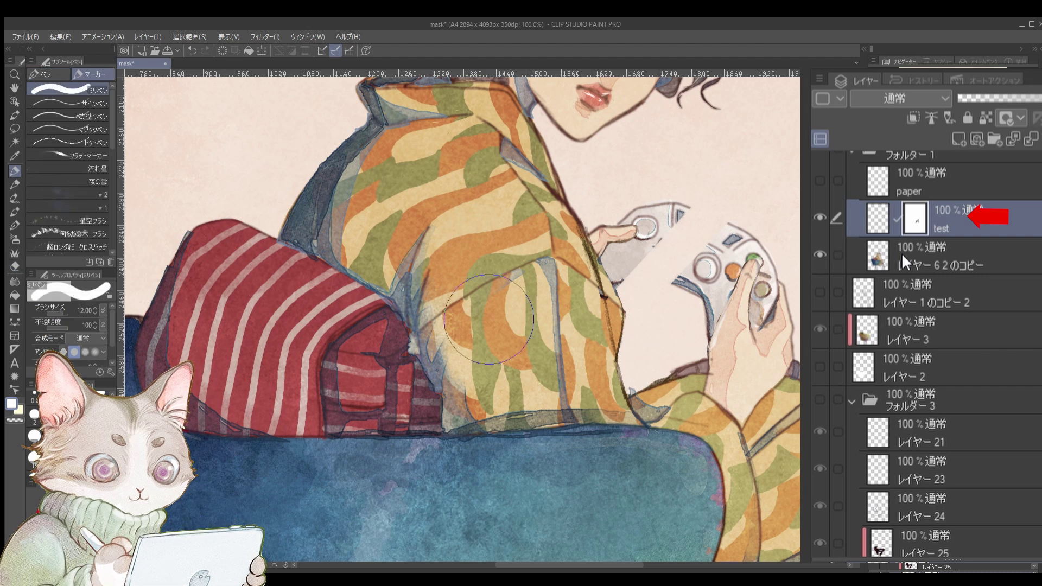
key(ctrl+z)
mouse_move(606, 346)
mouse_down()
mouse_move(691, 209)
mouse_move(606, 420)
mouse_up()
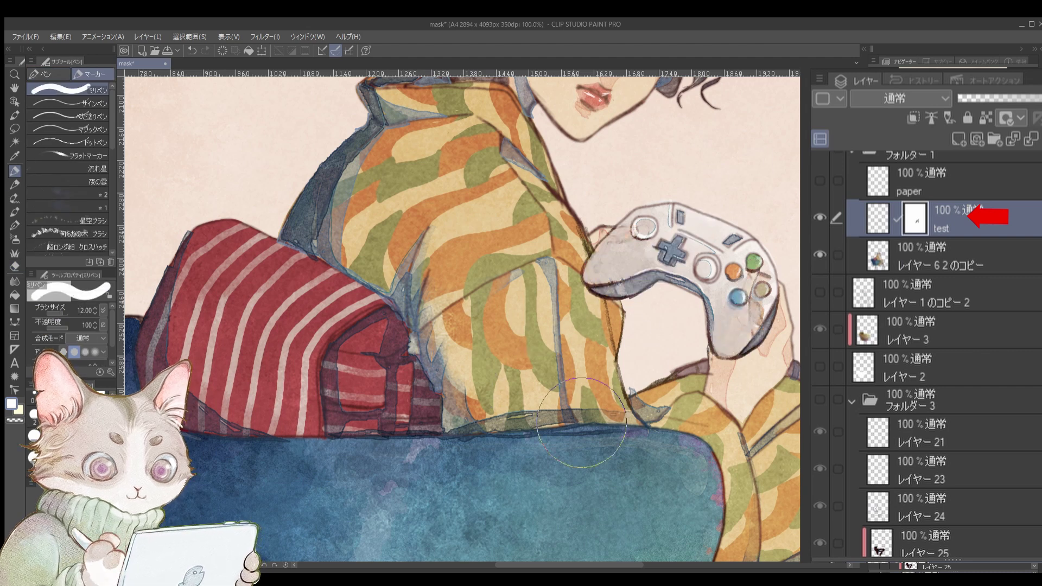
key(ctrl+z)
key(ctrl+z)
key(ctrl+z)
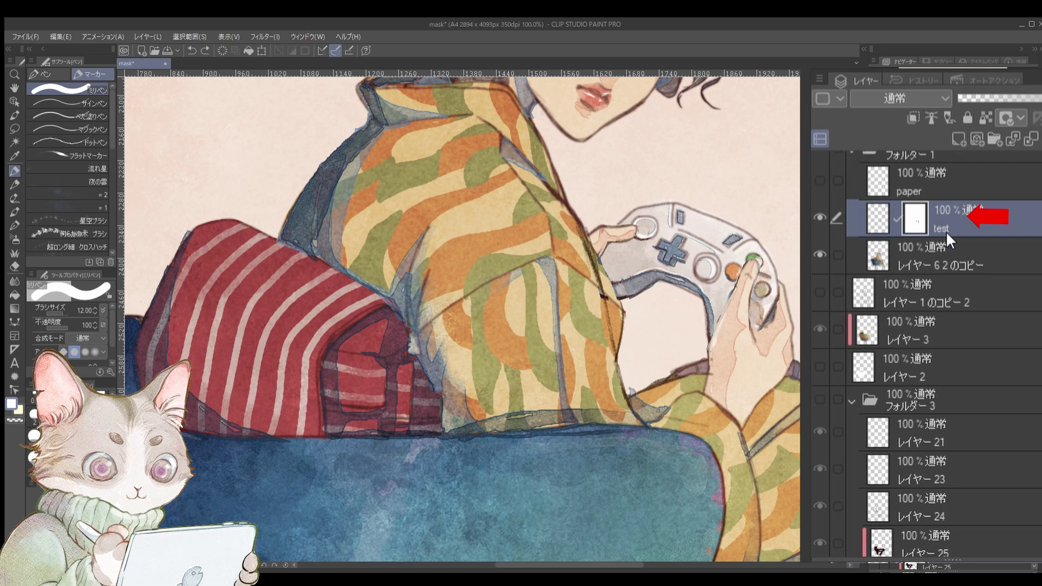
Switch the test layer's mask off and on to compare the controller with and without masking
shift+click(903, 214)
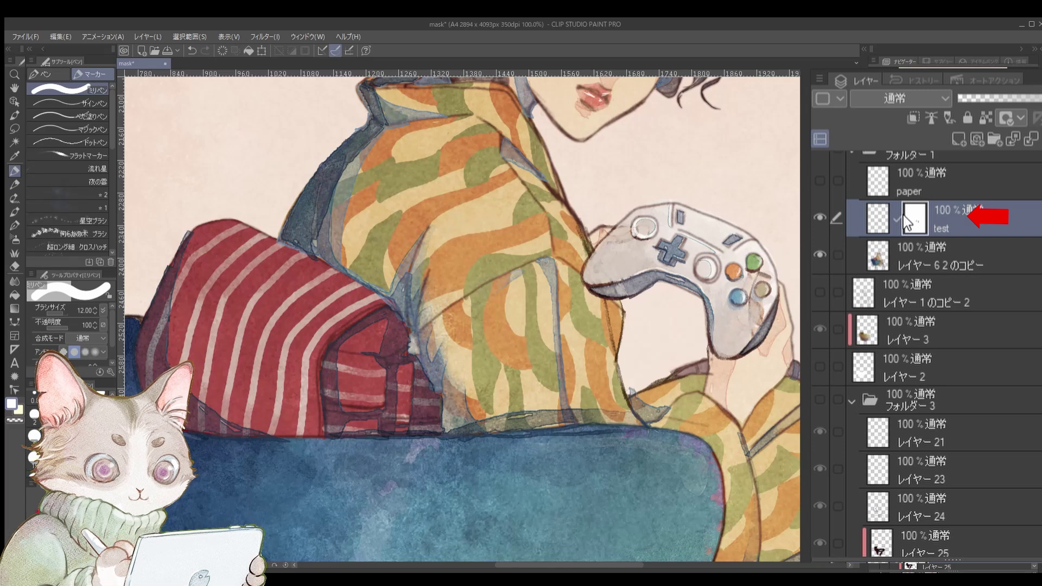
shift+click(903, 215)
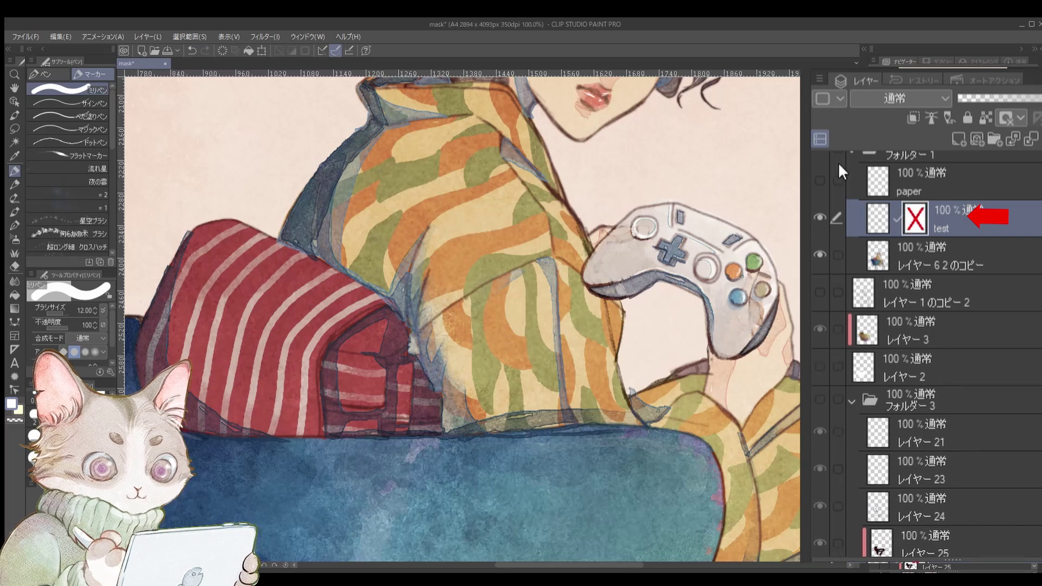
shift+click(903, 217)
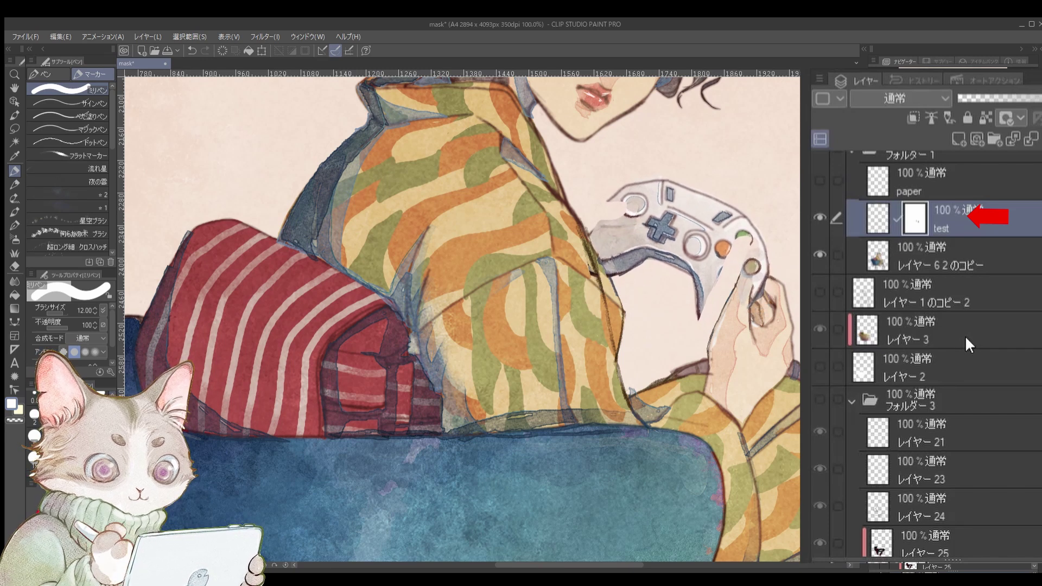
Try painting the controller back over the fingers on the test layer's mask with the pen, alternating with the eraser
key(e)
key(p)
drag(642, 198, 597, 211)
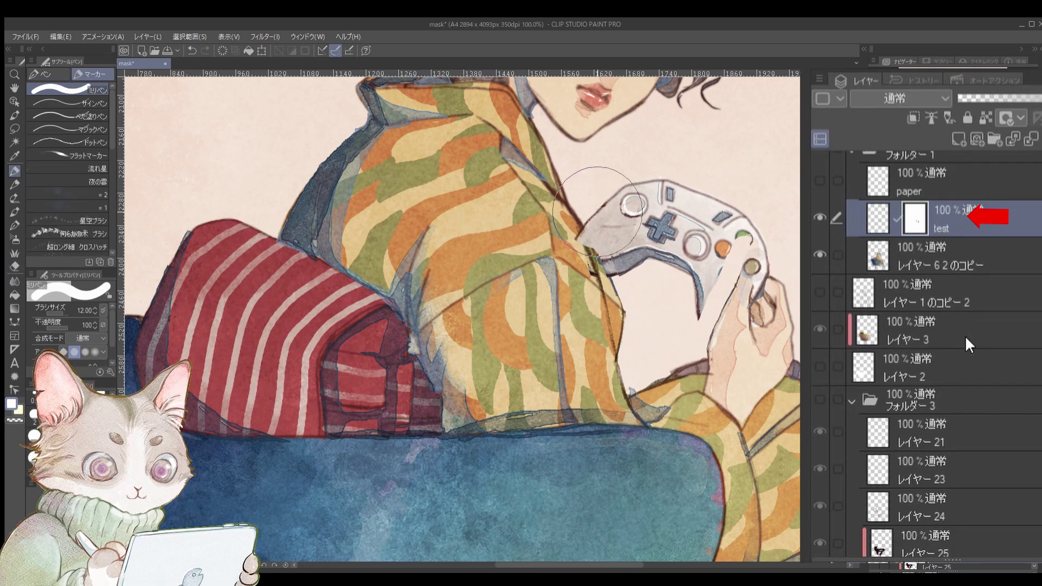
click(15, 266)
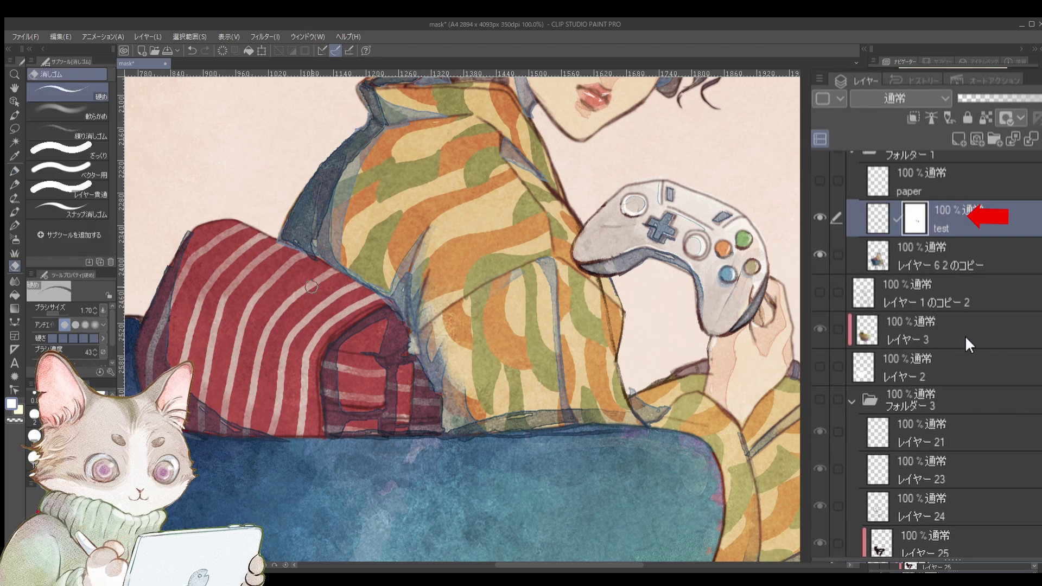
key(p)
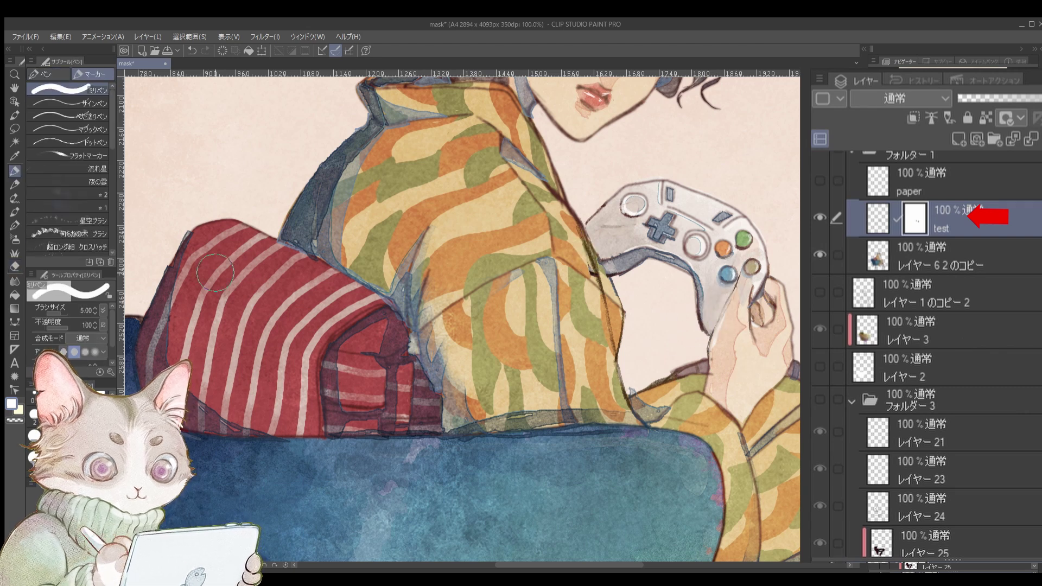
click(15, 266)
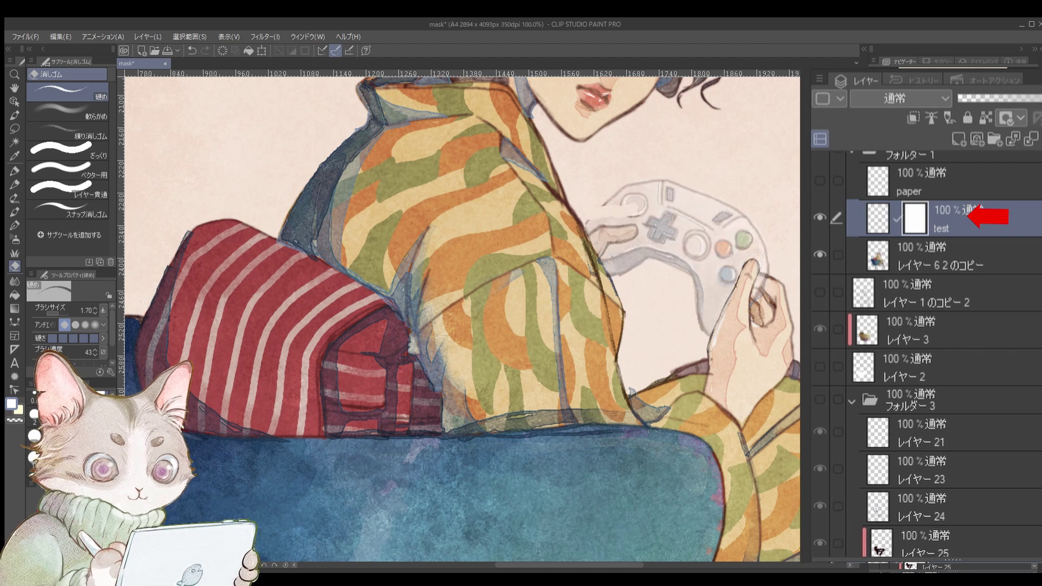
Erase the controller areas covering the woman's fingers on the test layer's mask with the hard eraser at size 1.70
key(ctrl+z)
key(ctrl+z)
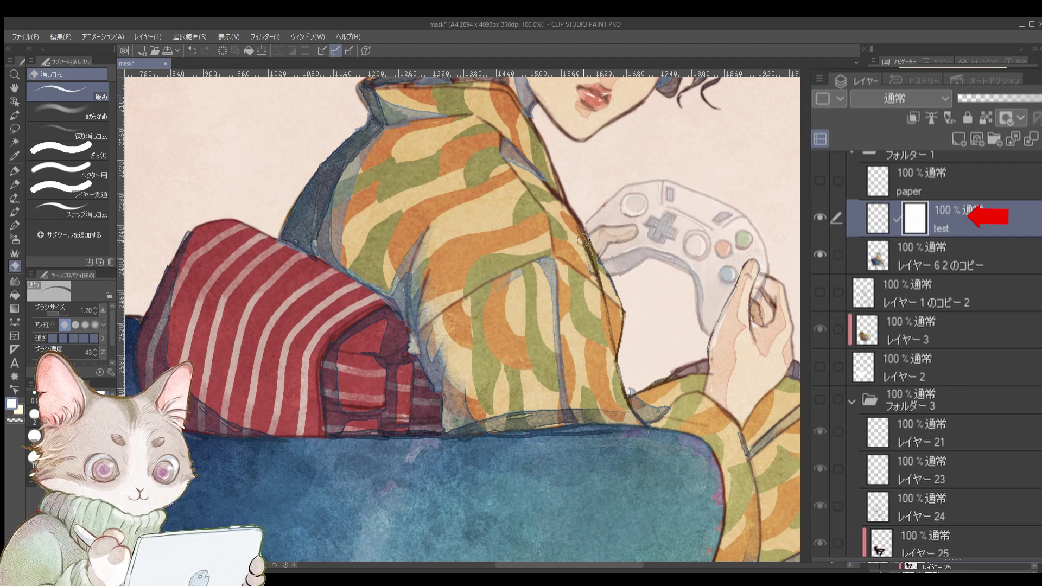
drag(584, 240, 627, 229)
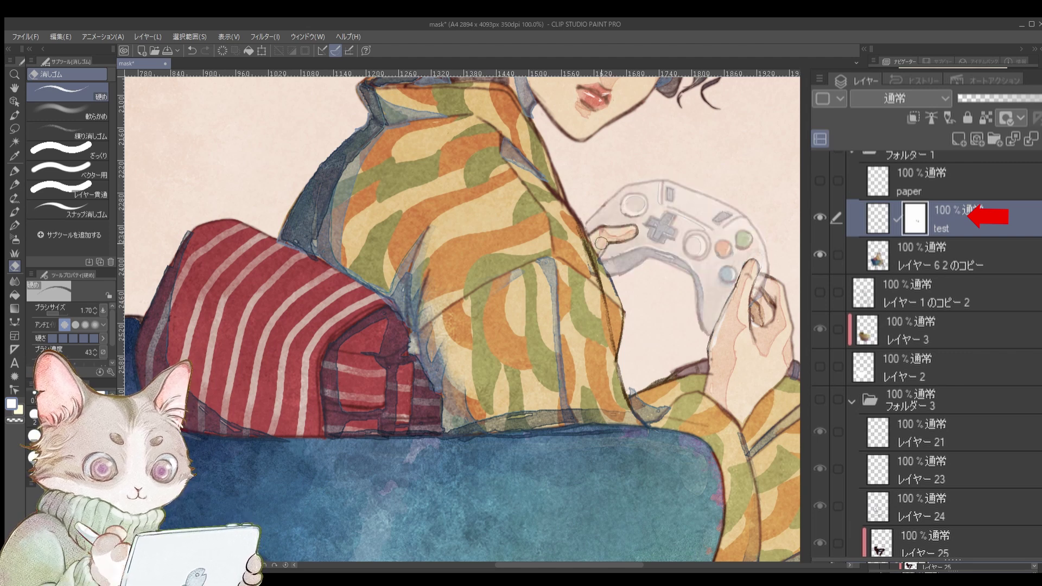
key(ctrl+z)
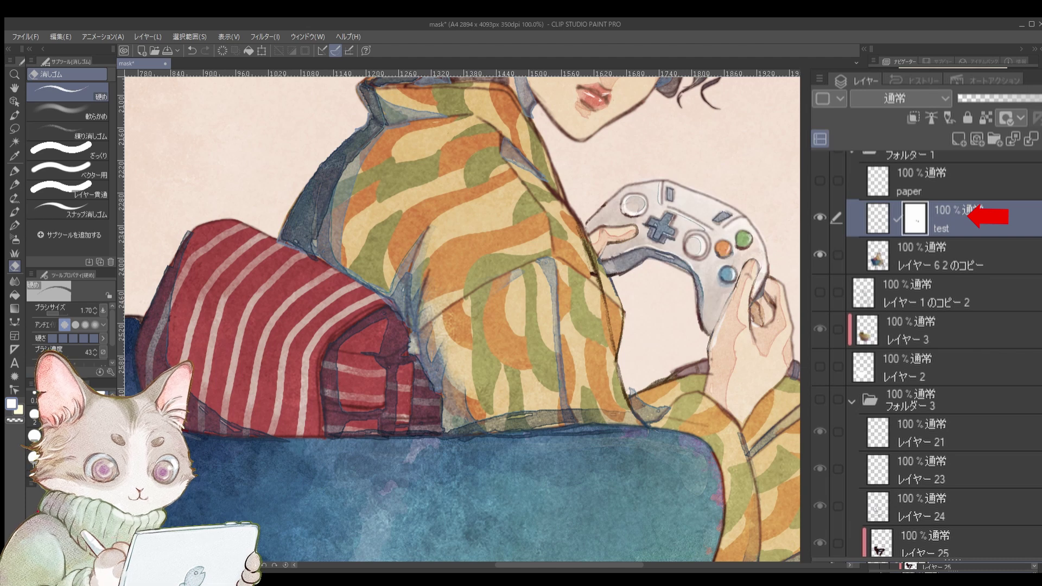
Transform the masked controller on the test layer, slightly shifting and resizing it between the woman's hands
key(ctrl+minus)
key(ctrl+minus)
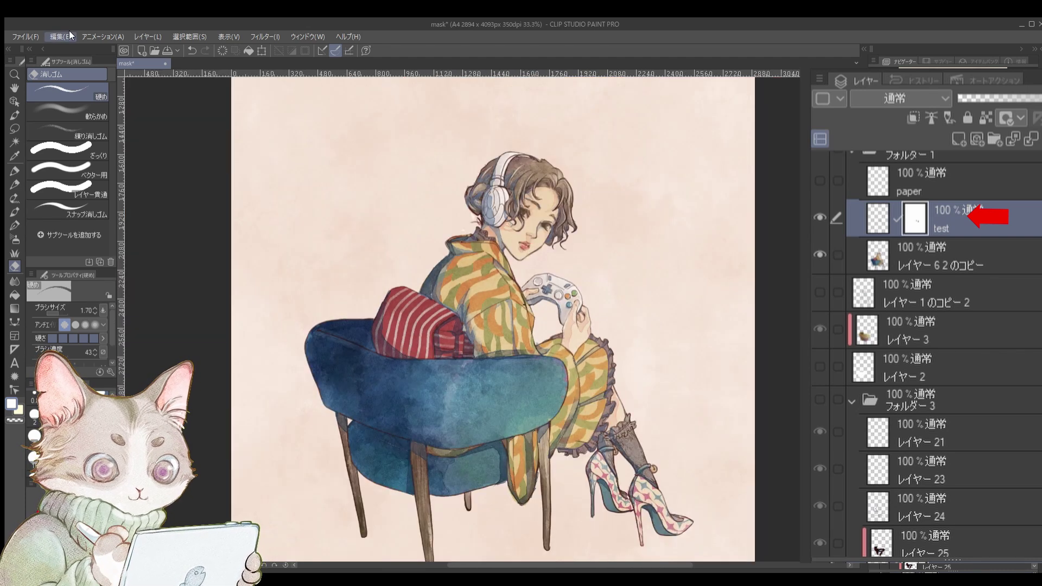
key(ctrl+t)
drag(516, 278, 515, 279)
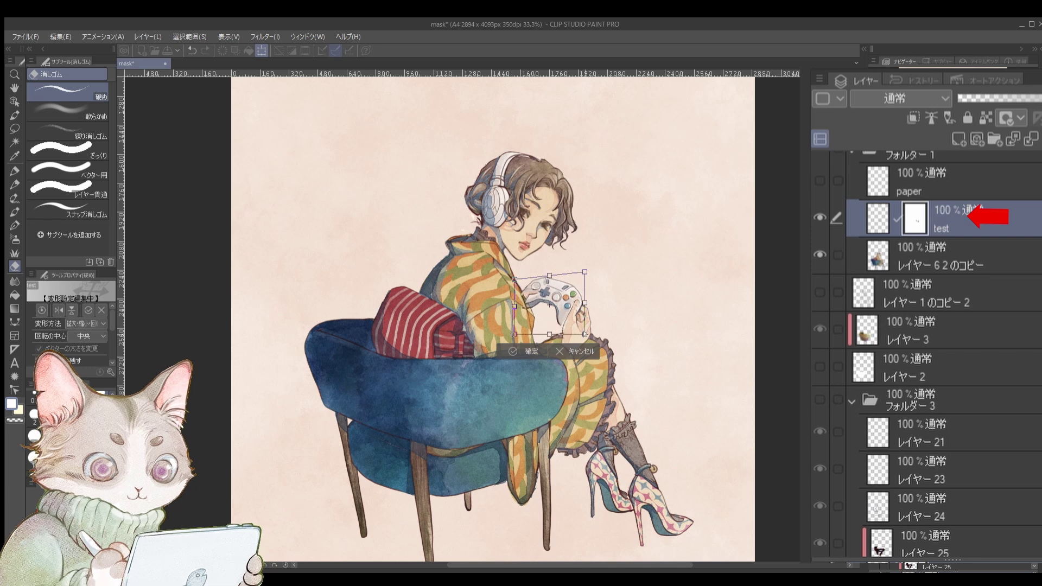
drag(585, 334, 587, 330)
key(Return)
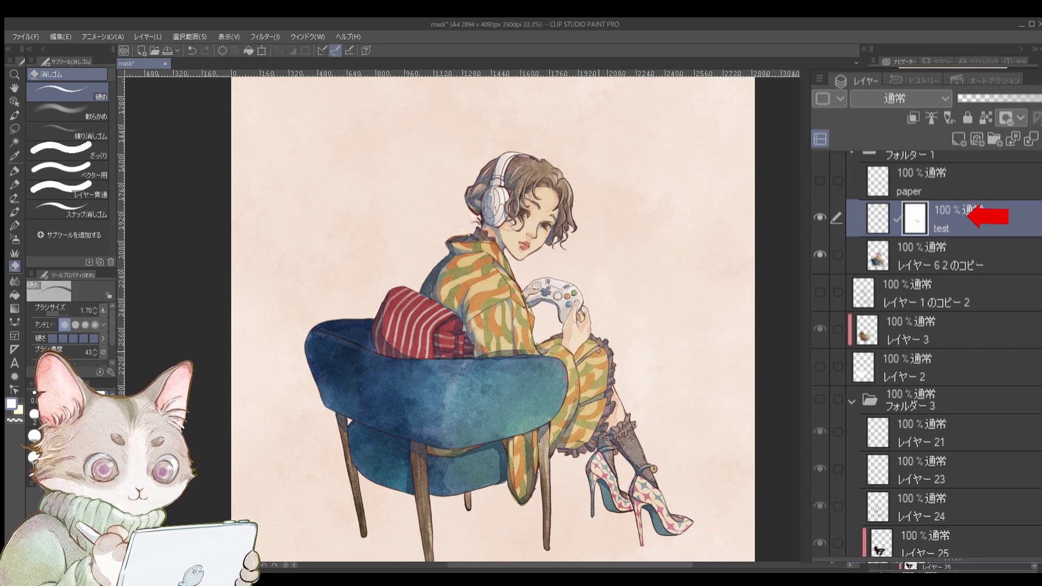
Touch up the layer mask around the woman's fingers with the pen at size 1 and the hard eraser
key(ctrl+plus)
key(ctrl+plus)
key(ctrl+plus)
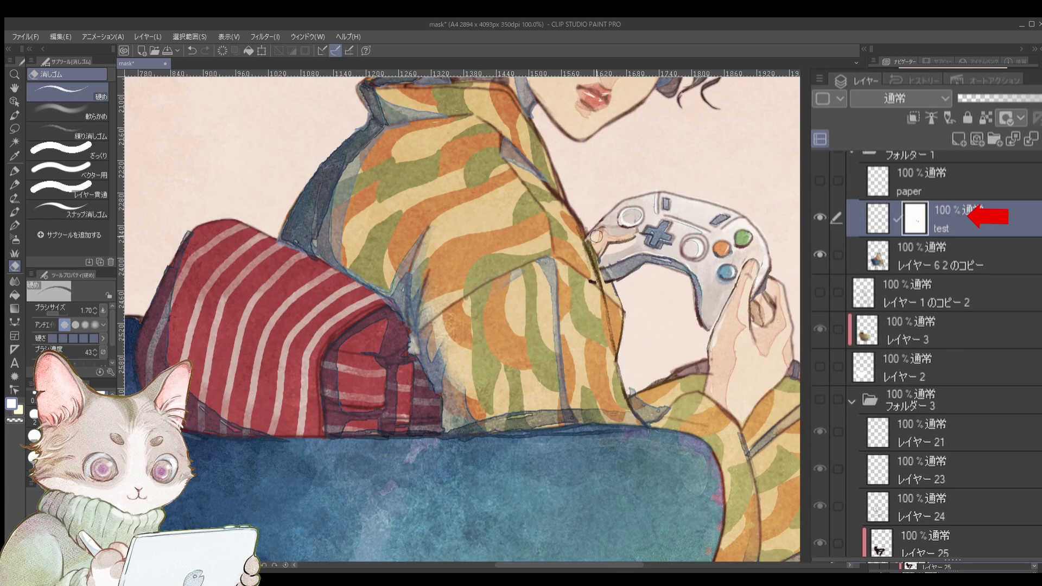
click(15, 171)
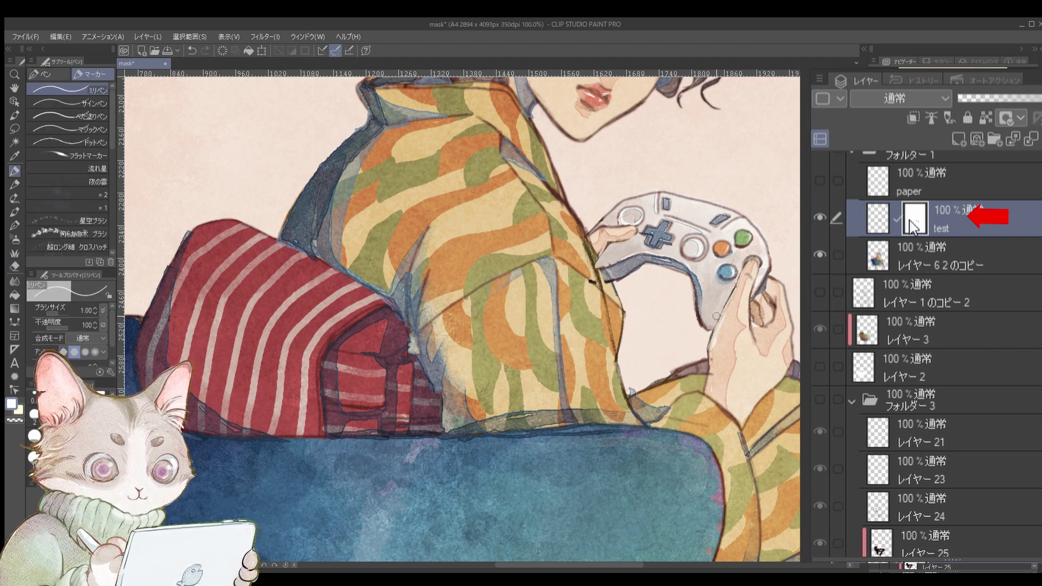
key(e)
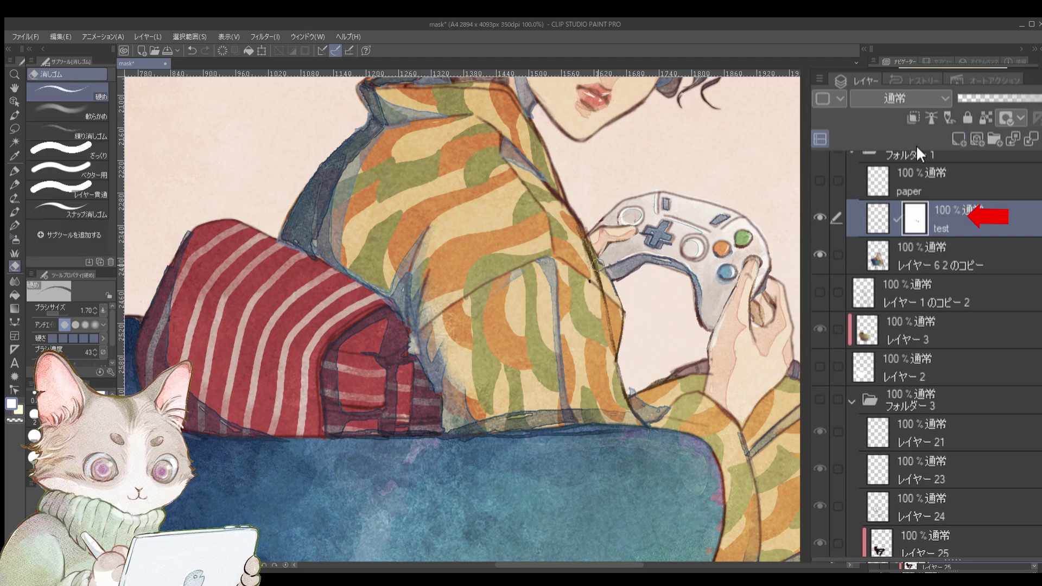
Try painting the hidden controller faintly back on the layer mask with the realistic watercolor flat brush (水彩平筆) at size 12
click(1006, 98)
key(ctrl+0)
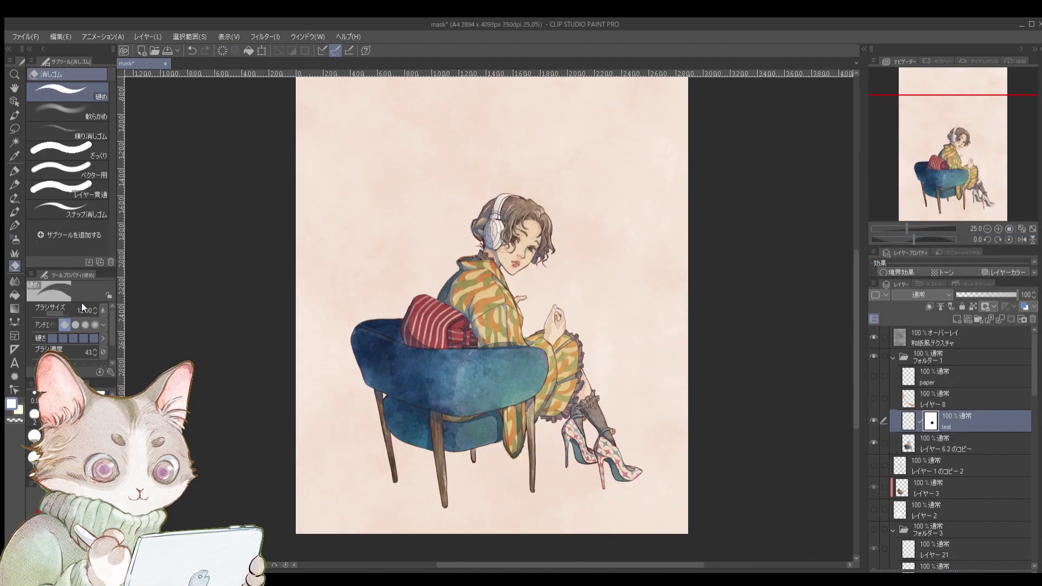
click(11, 172)
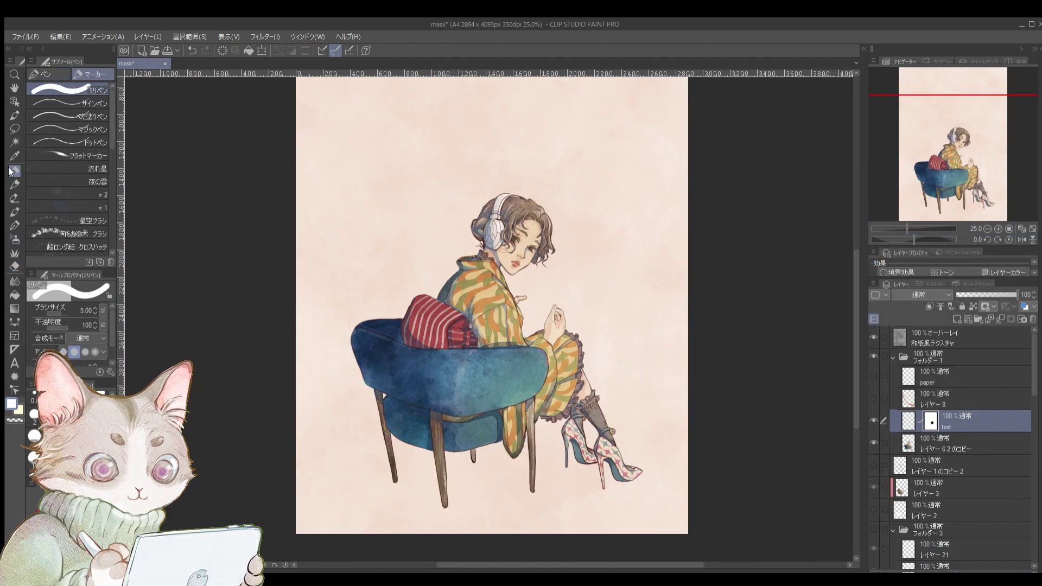
click(15, 212)
click(71, 123)
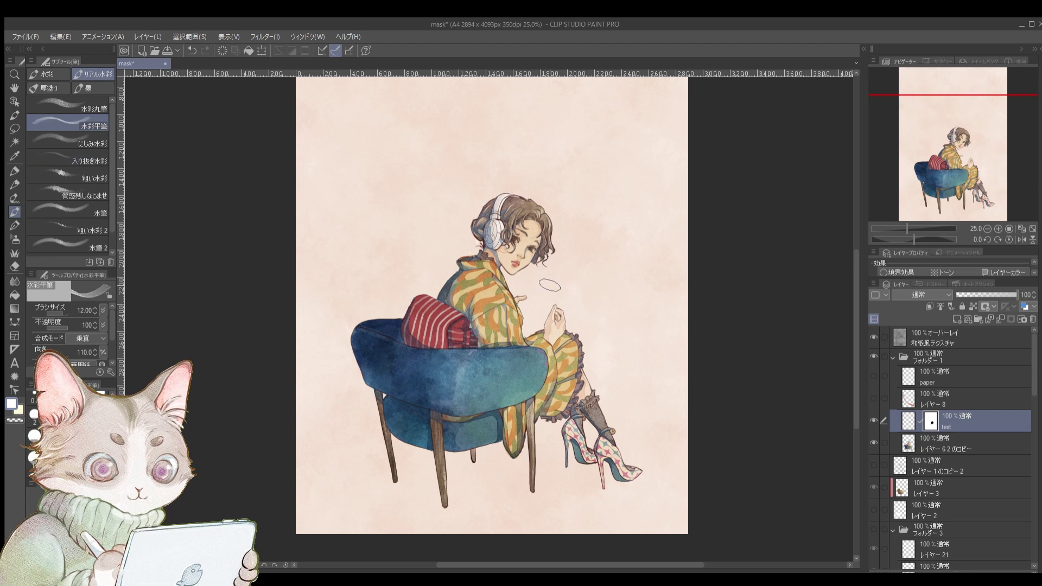
mouse_move(524, 298)
mouse_down()
mouse_move(545, 307)
mouse_move(553, 284)
mouse_up()
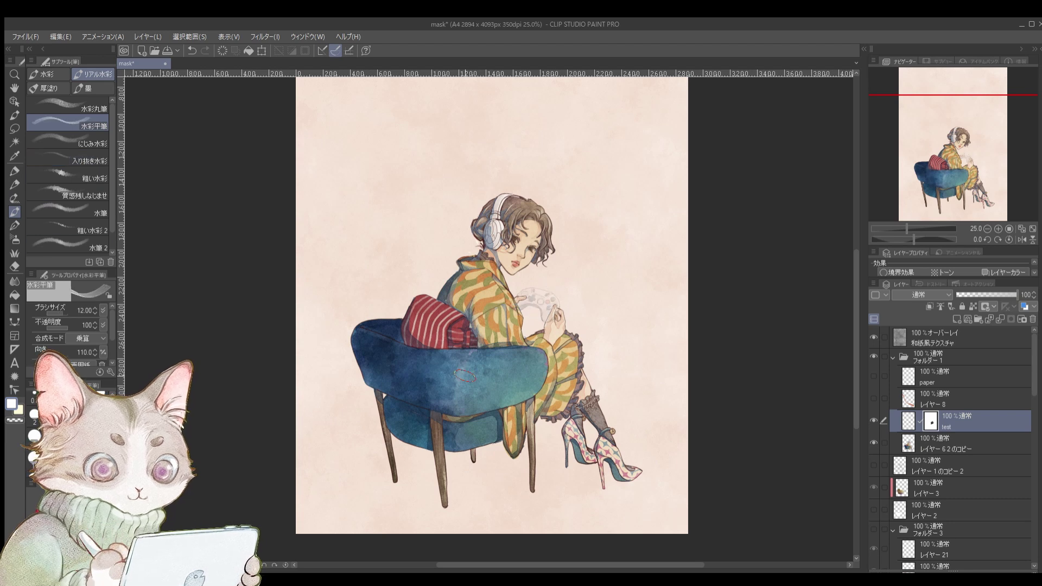
Try lowering the test layer's opacity to 69% and restore it to 100%
click(995, 294)
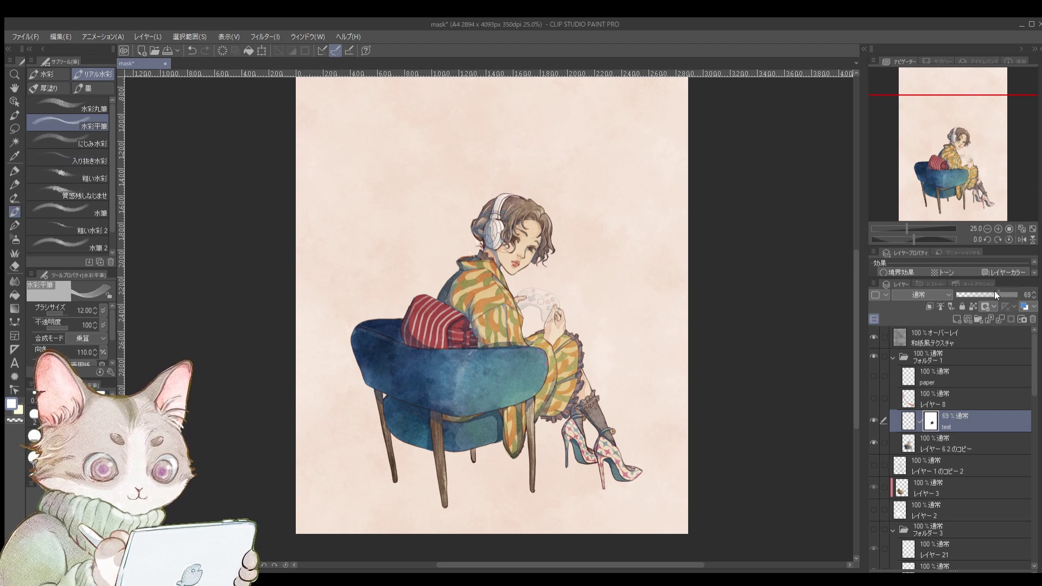
drag(994, 294, 1021, 293)
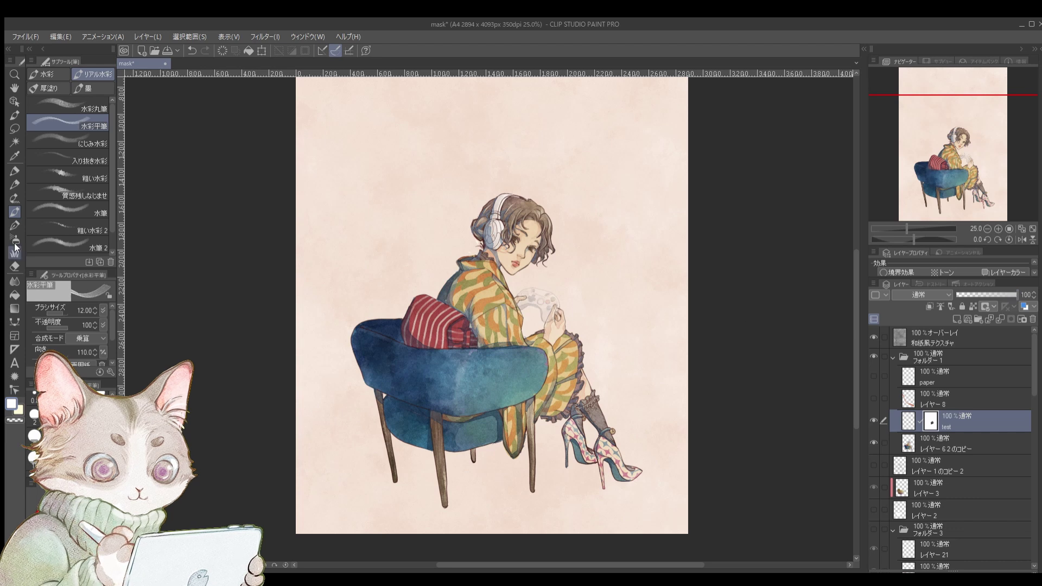
Try erasing the controller on the existing mask, and give the unmasked test layer a fresh layer mask
click(14, 266)
mouse_move(548, 293)
mouse_down()
mouse_move(552, 319)
mouse_move(509, 310)
mouse_move(556, 315)
mouse_up()
click(14, 171)
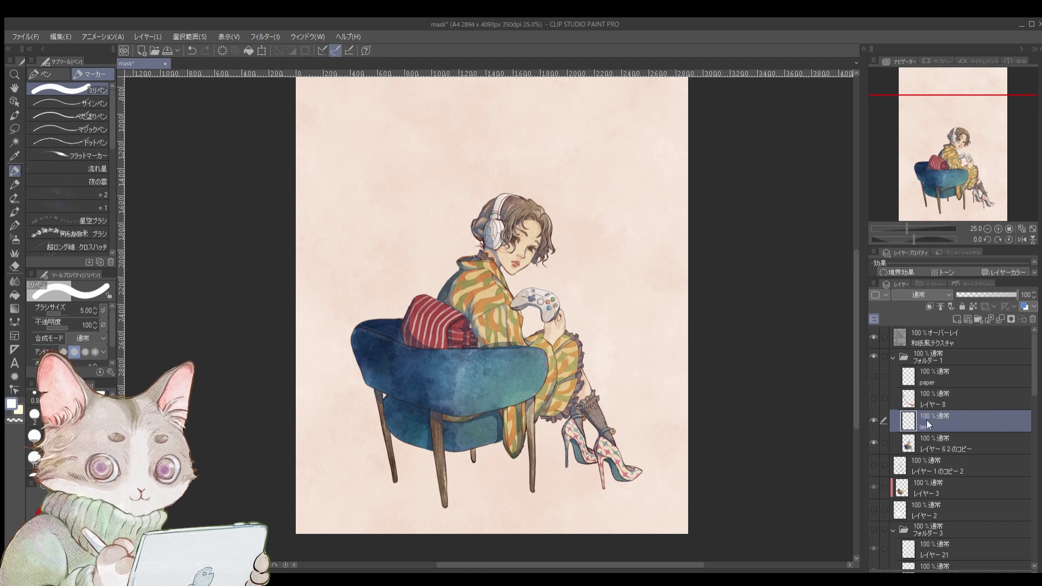
click(1009, 318)
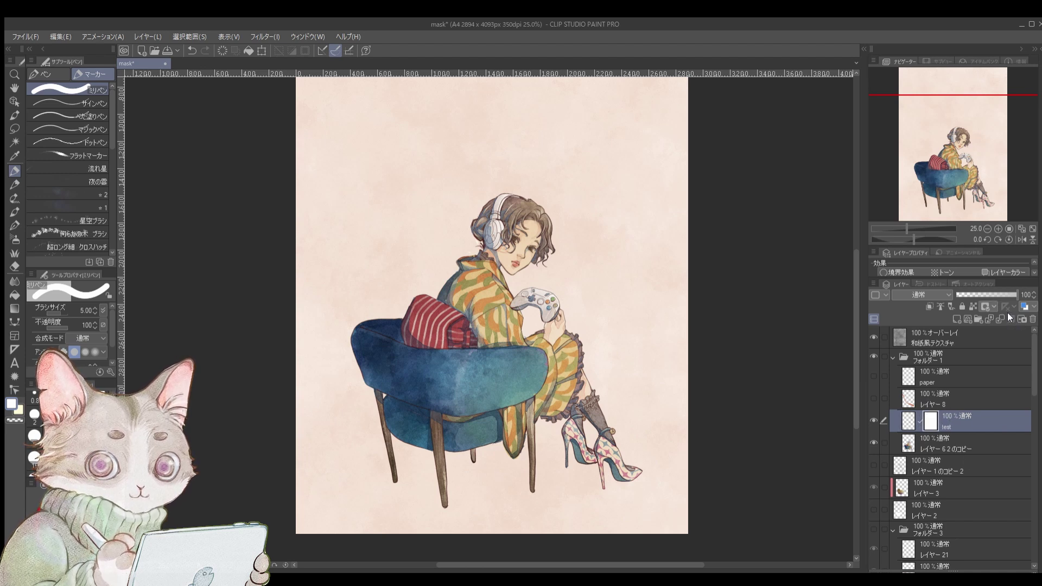